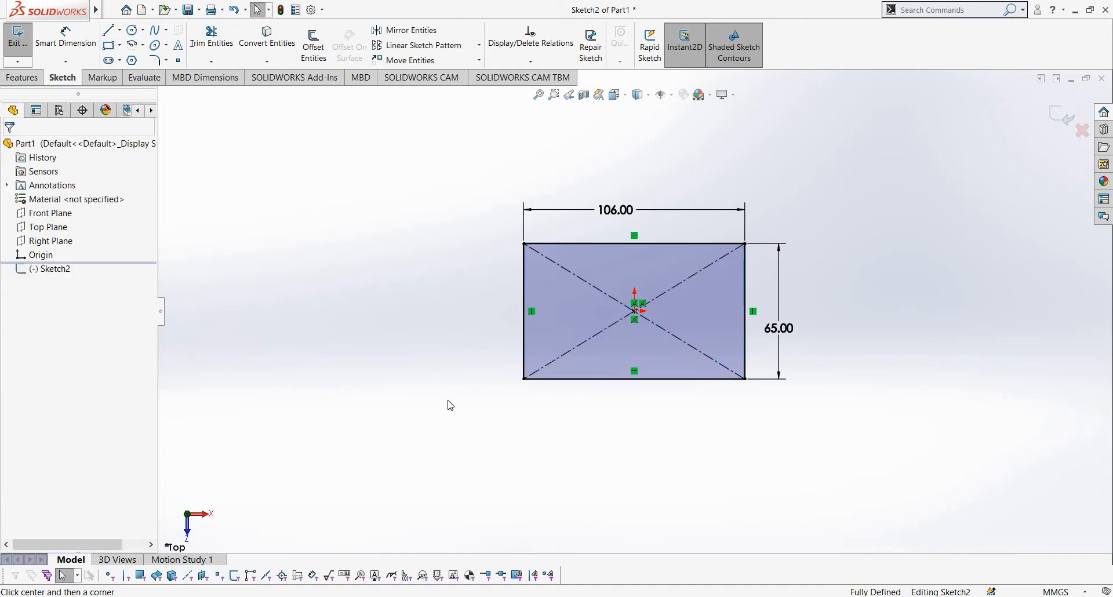
Step: Check the Locating Finger reference drawing and set the base rectangle's vertical dimension to 52 mm
key("alt+Tab")
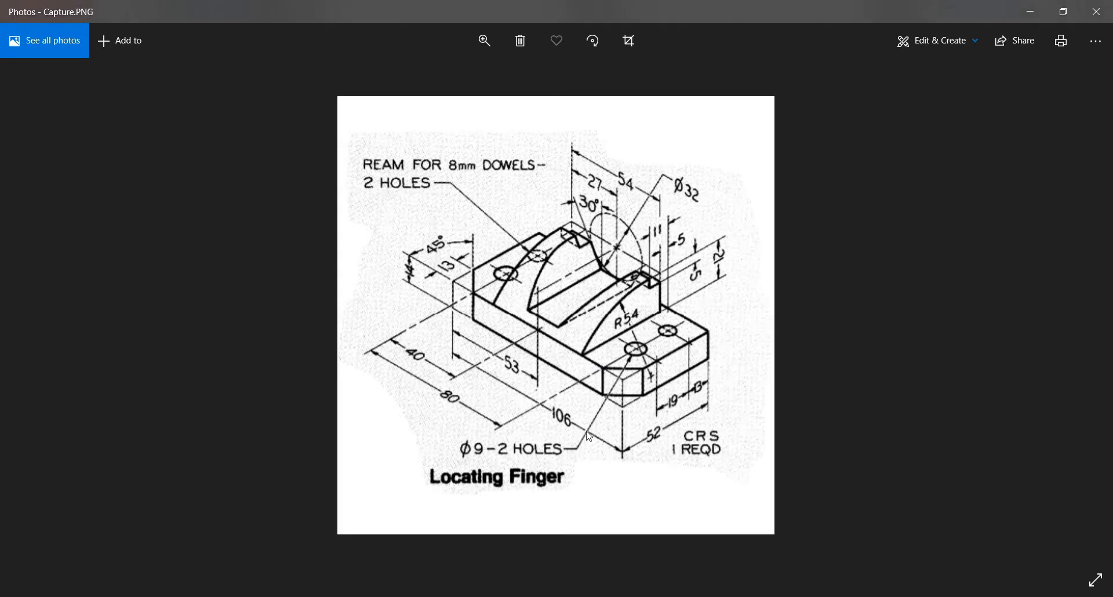
key("alt+Tab")
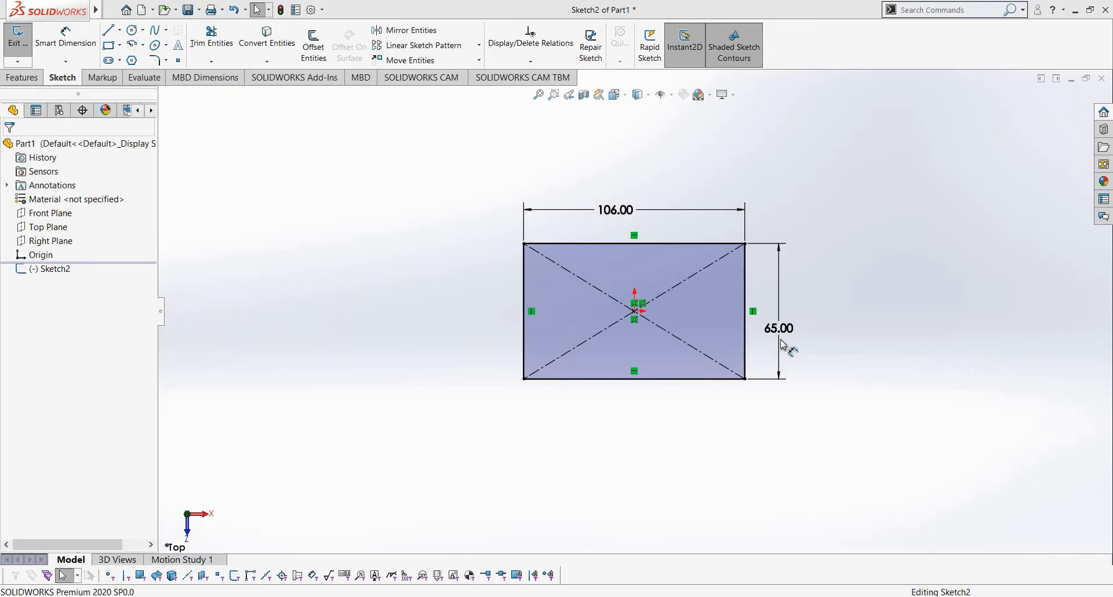
left_click(780, 329)
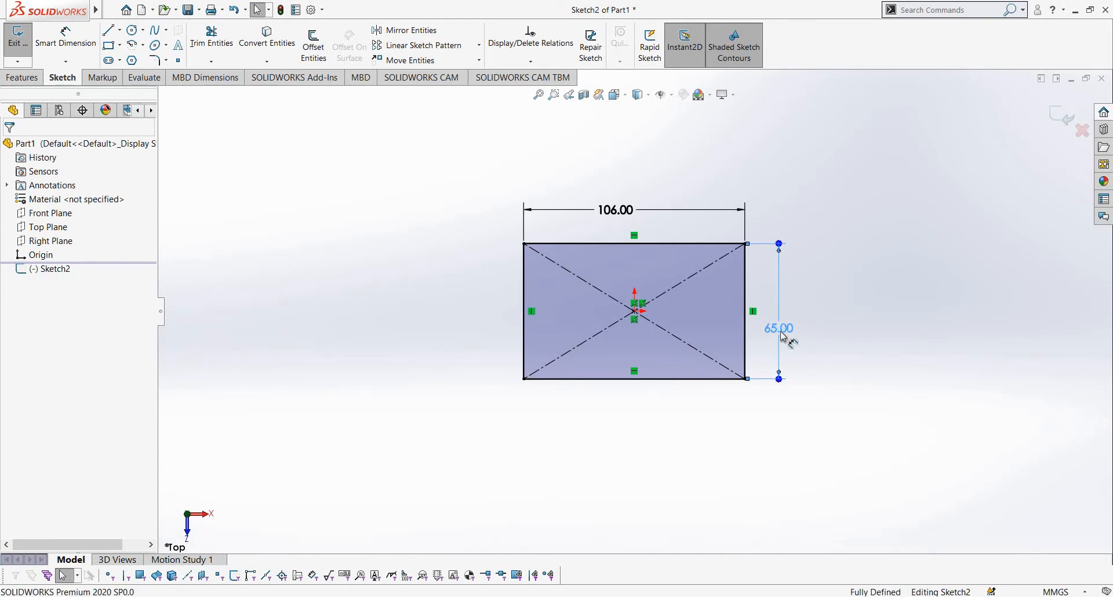
double_click(781, 333)
type("5")
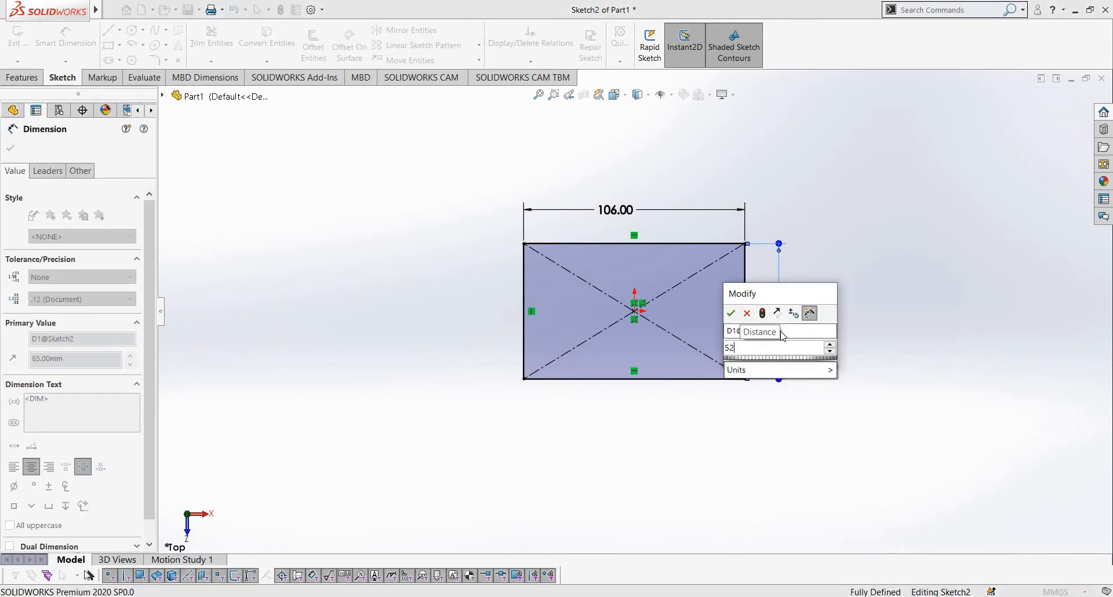
type("2")
key("Return")
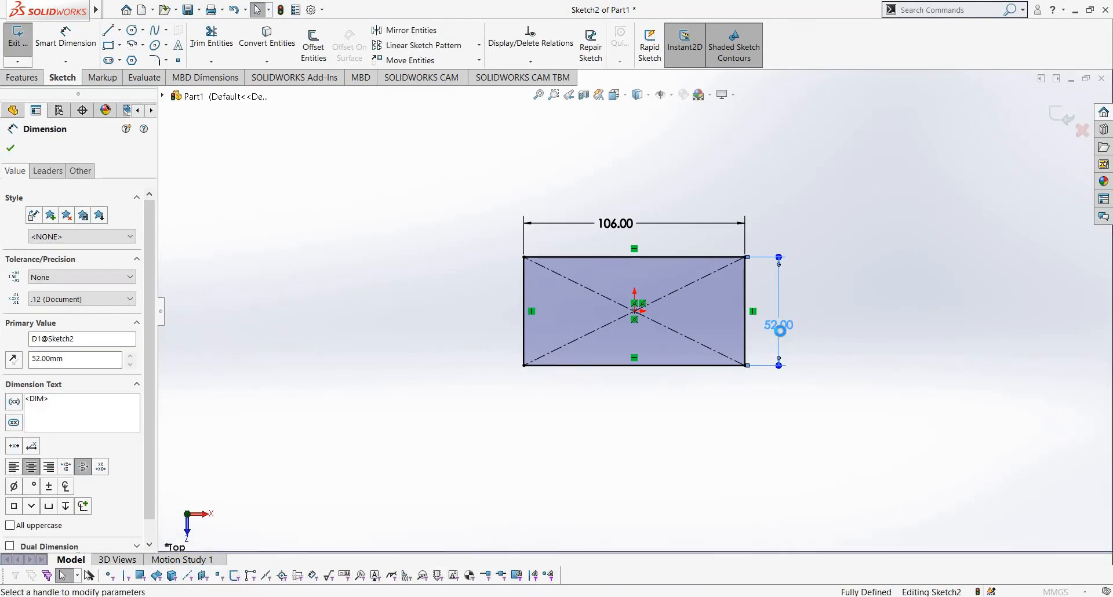
Step: Extrude the base rectangle 14 mm as a blind boss
type("e14")
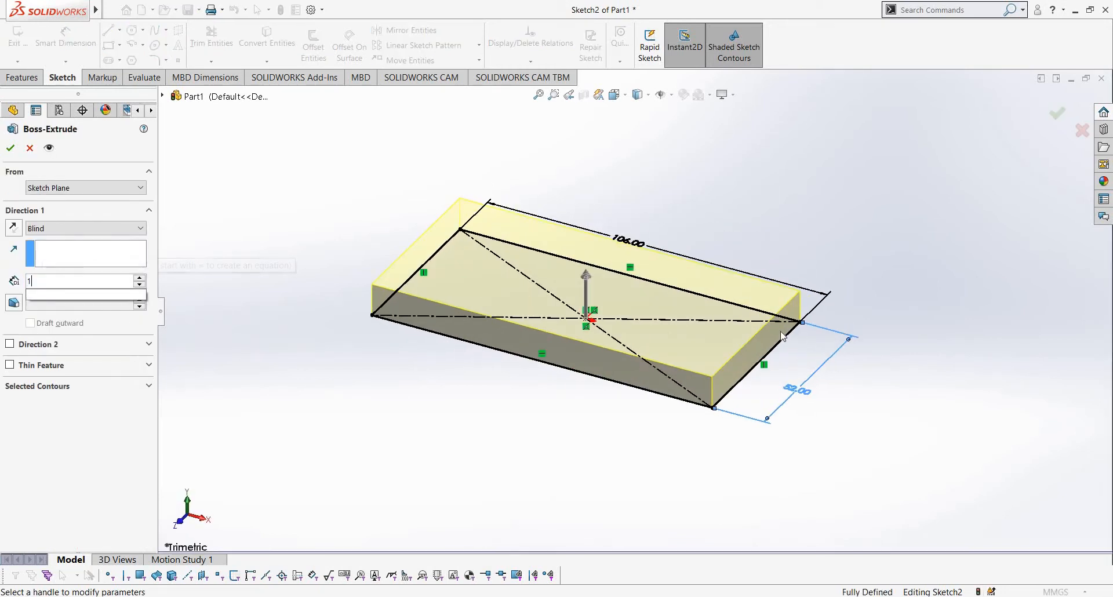
key("Return")
key("Return")
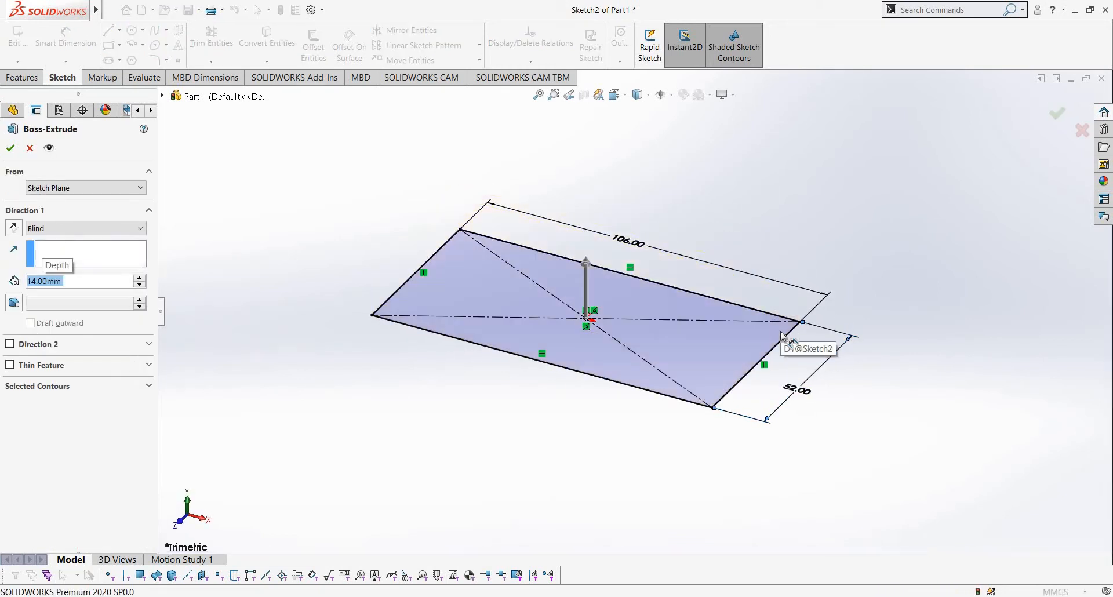
key("Escape")
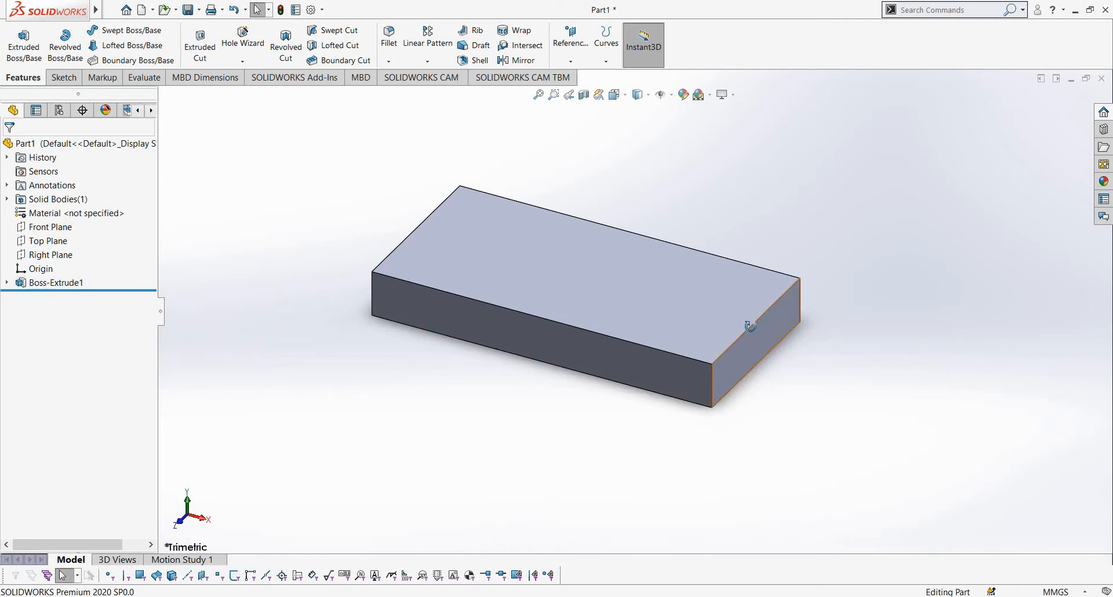
Step: Start a sketch on the Right Plane and consult the reference drawing for the upper profile
middle_click_drag(748, 321, 747, 363)
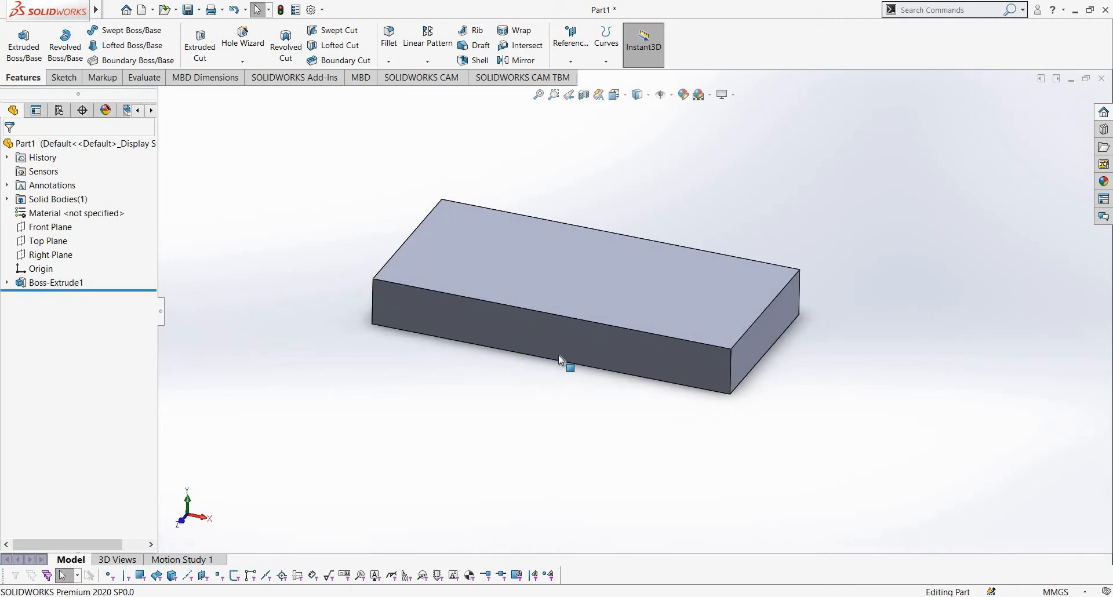
left_click(52, 253)
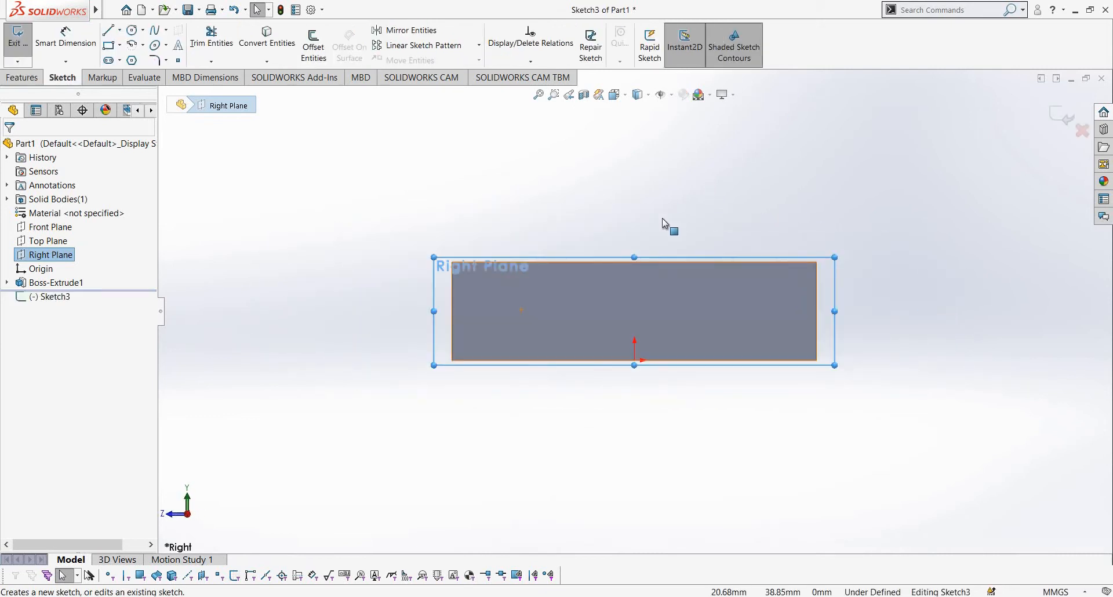
key("alt+Tab")
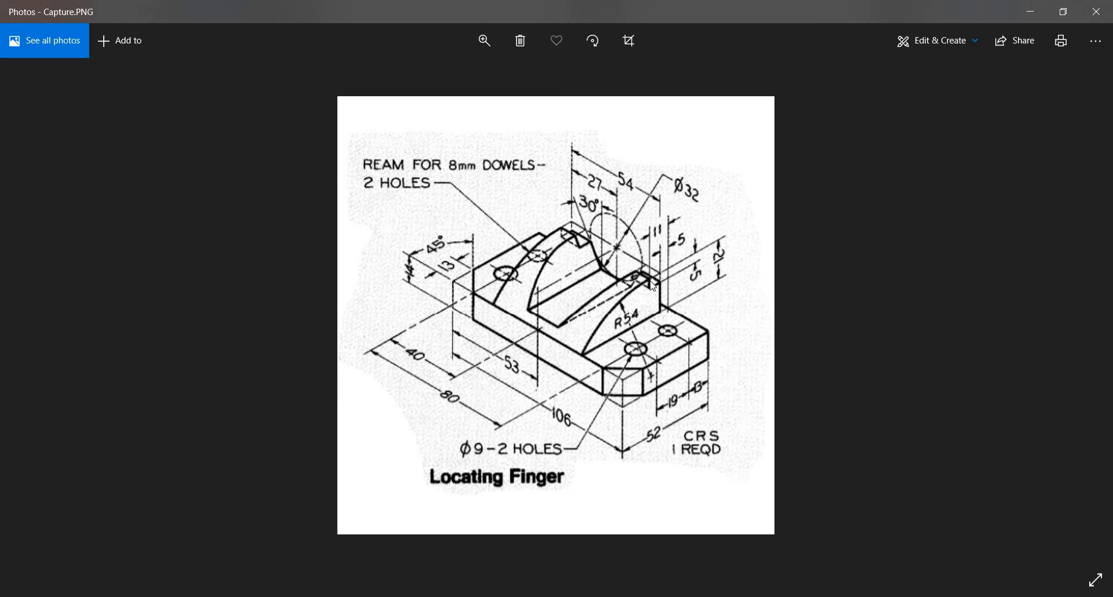
key("alt+Tab")
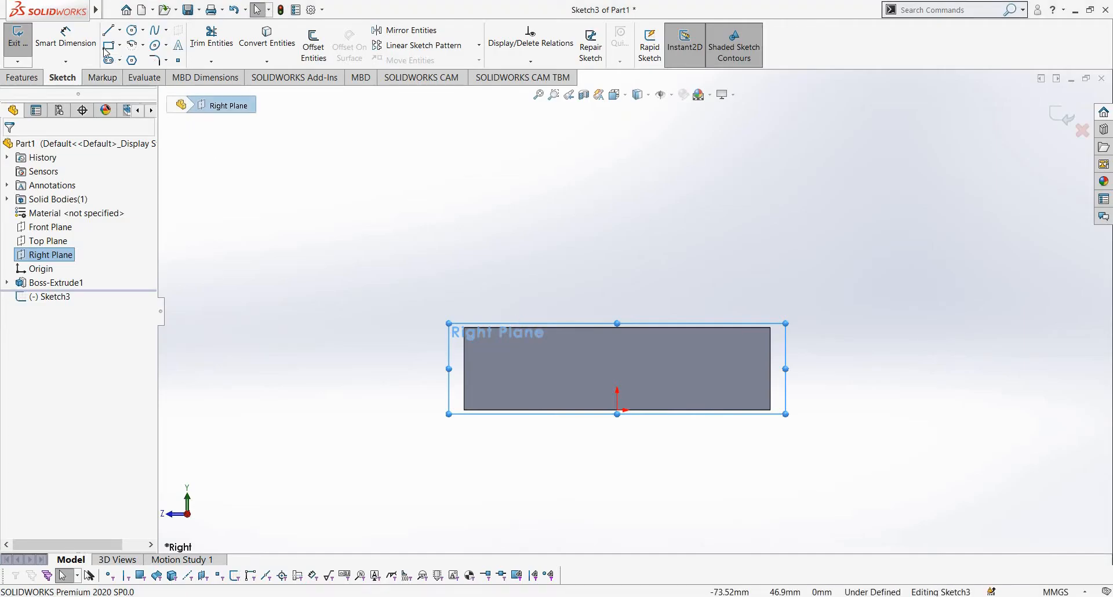
left_click(770, 328)
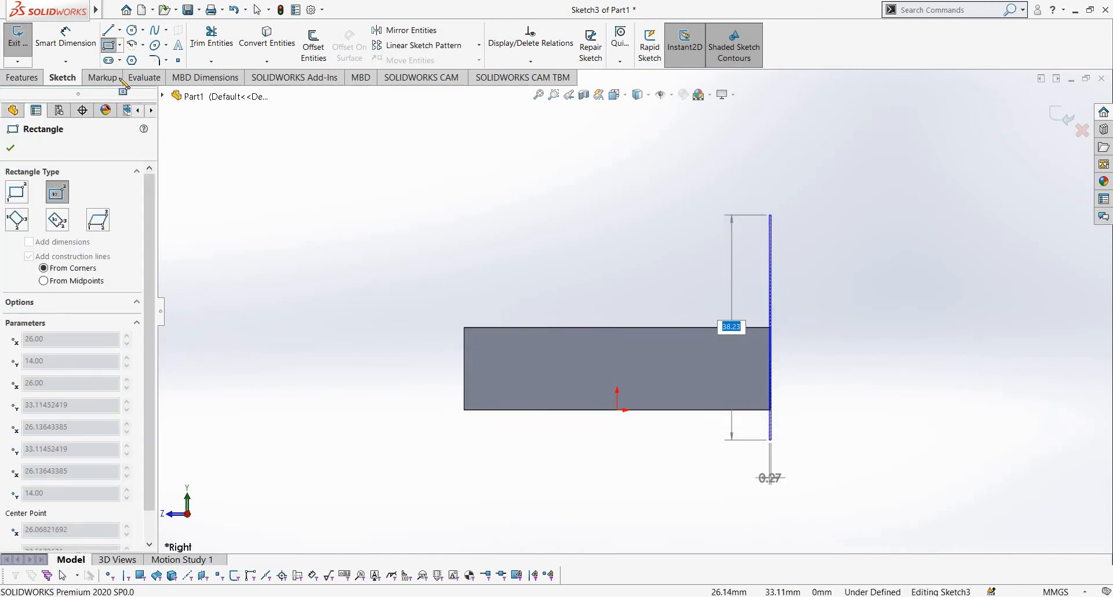
key("Escape")
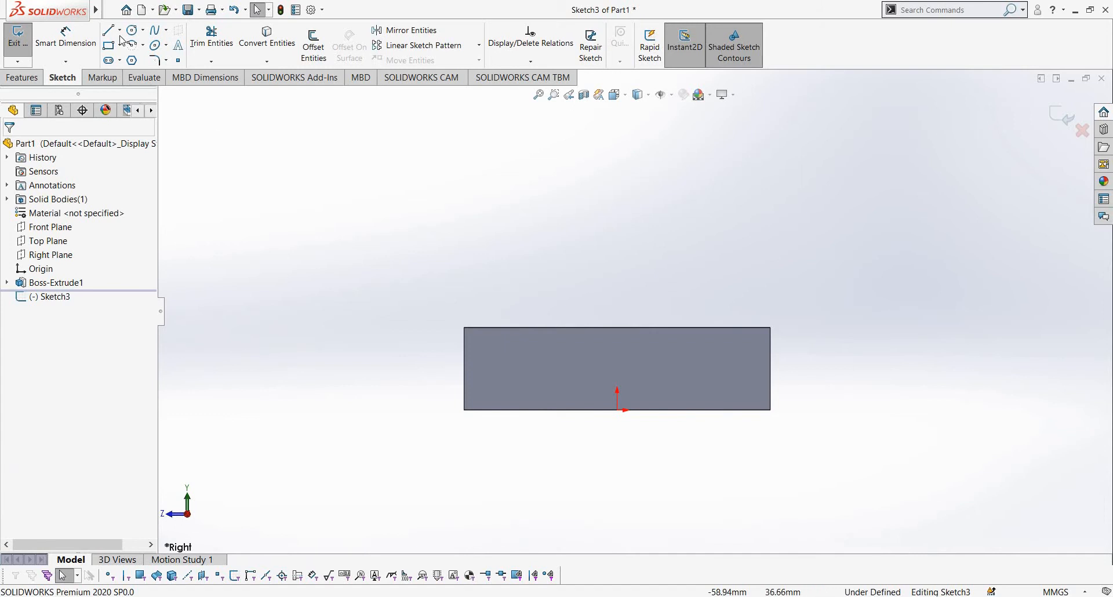
Step: Sketch a vertical line about 18 mm up from the block's upper corner, a small inward step, and an arc of about 60 mm radius to the opposite corner
key("l")
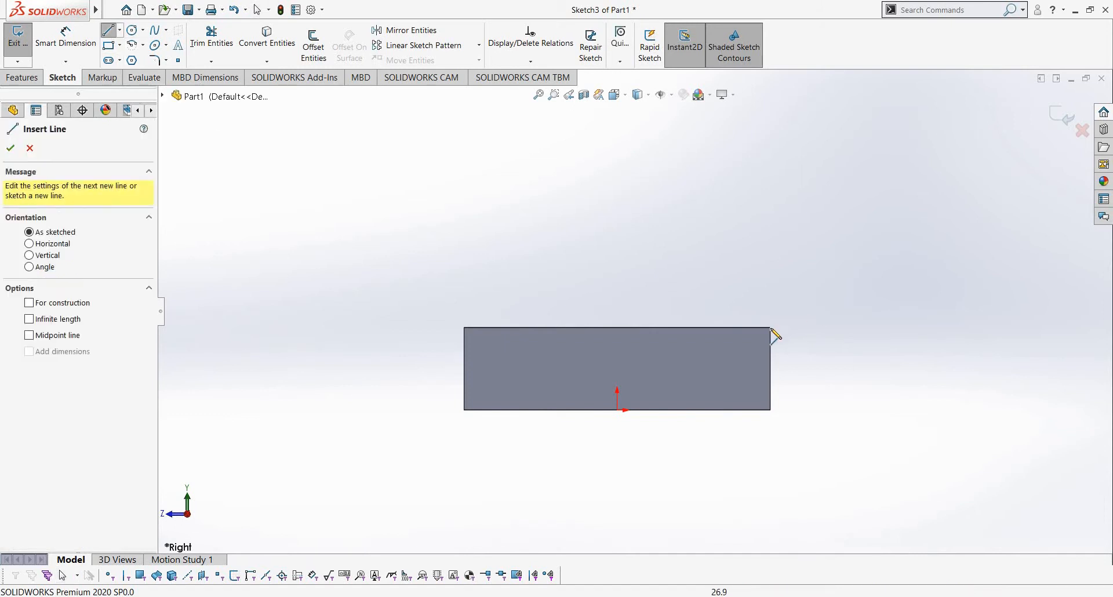
left_click(770, 328)
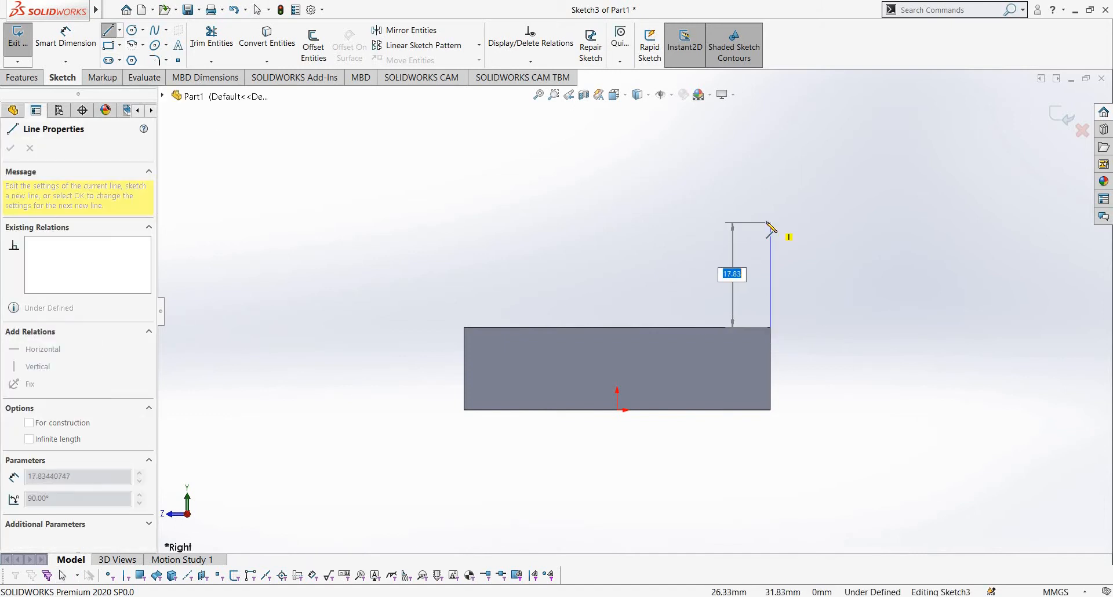
left_click(771, 221)
key("alt+Tab")
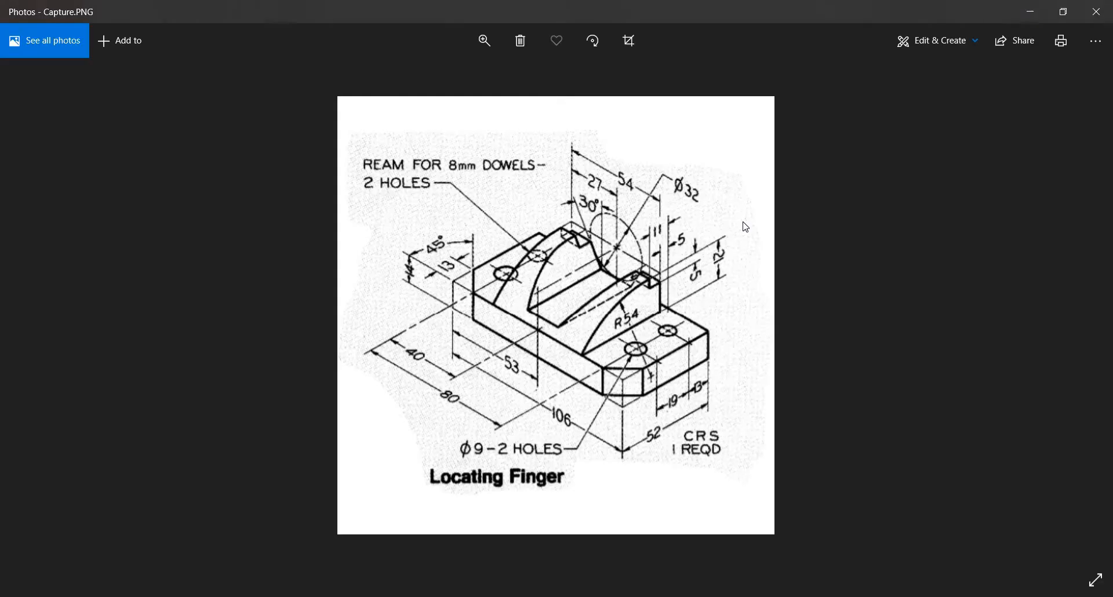
key("alt+Tab")
left_click(737, 222)
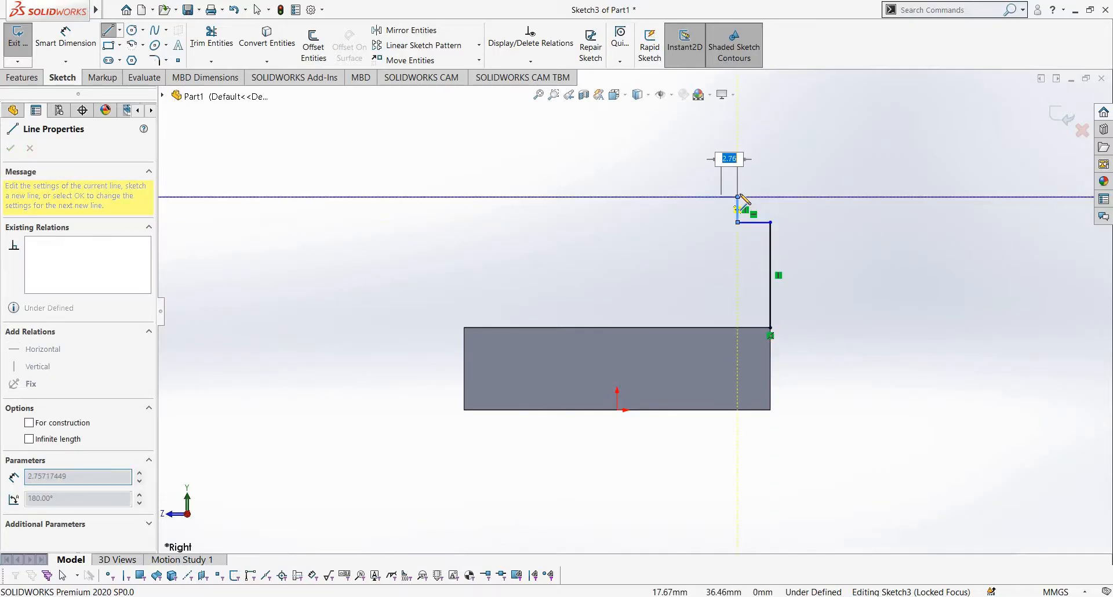
left_click(737, 197)
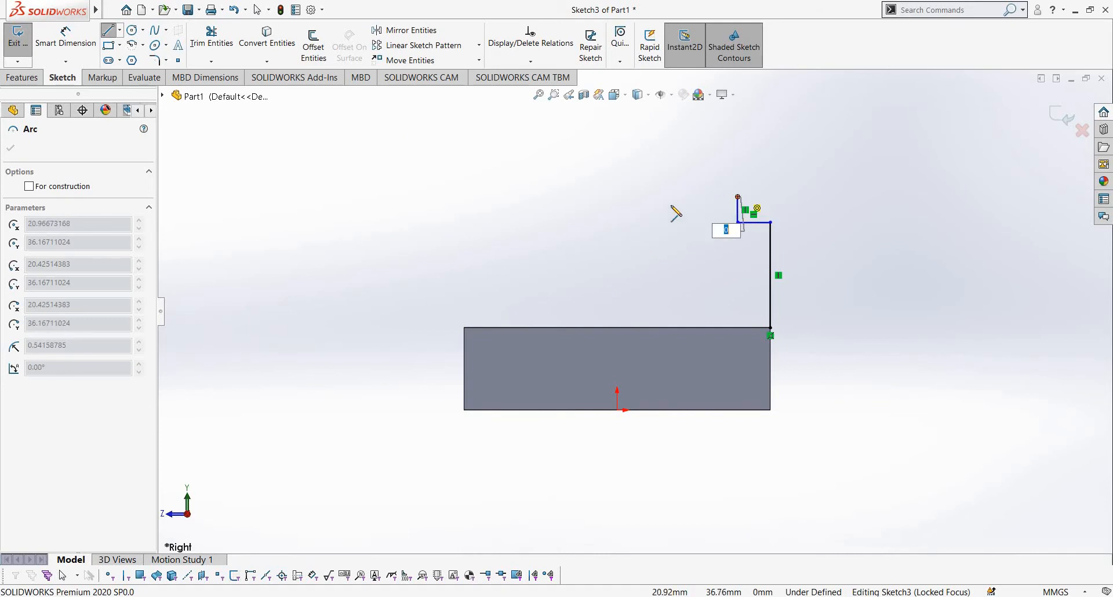
left_click(464, 328)
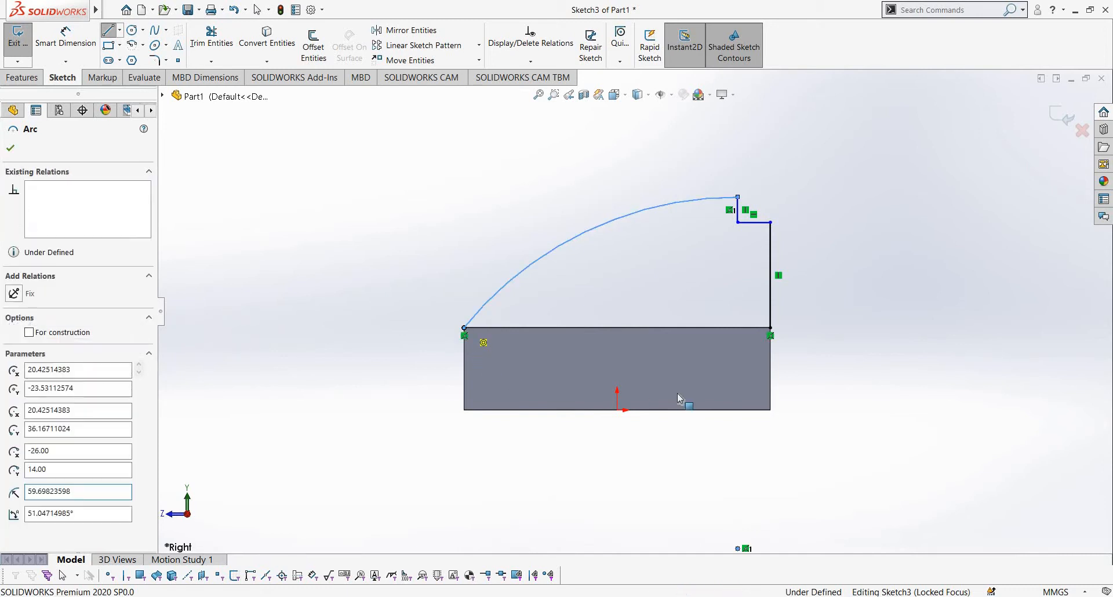
key("Escape")
Step: Dimension the profile arc's radius as 54 mm
left_click(585, 233)
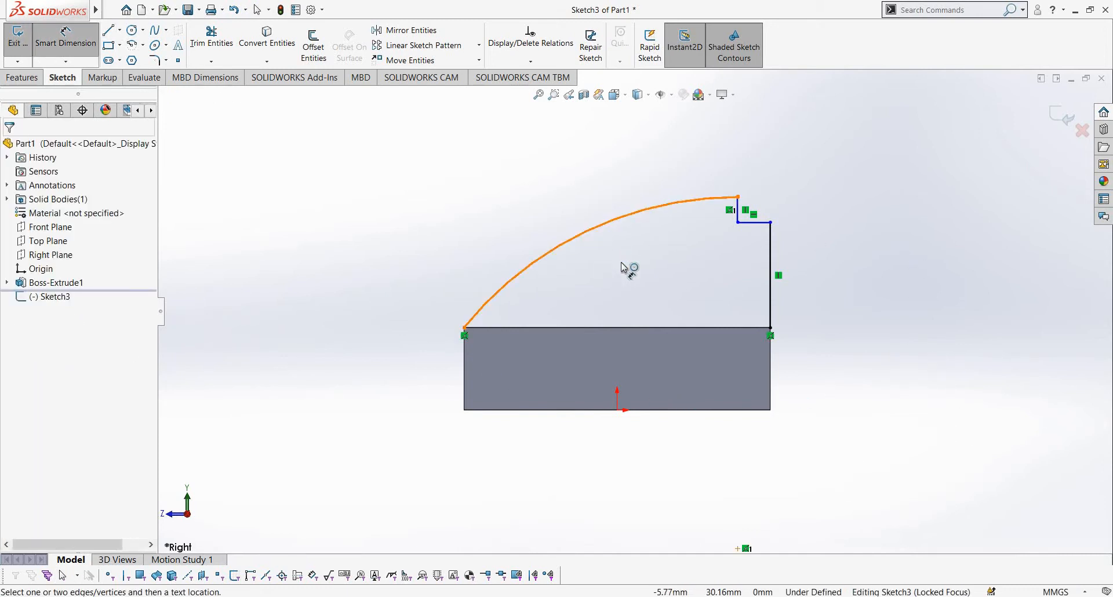
left_click(622, 266)
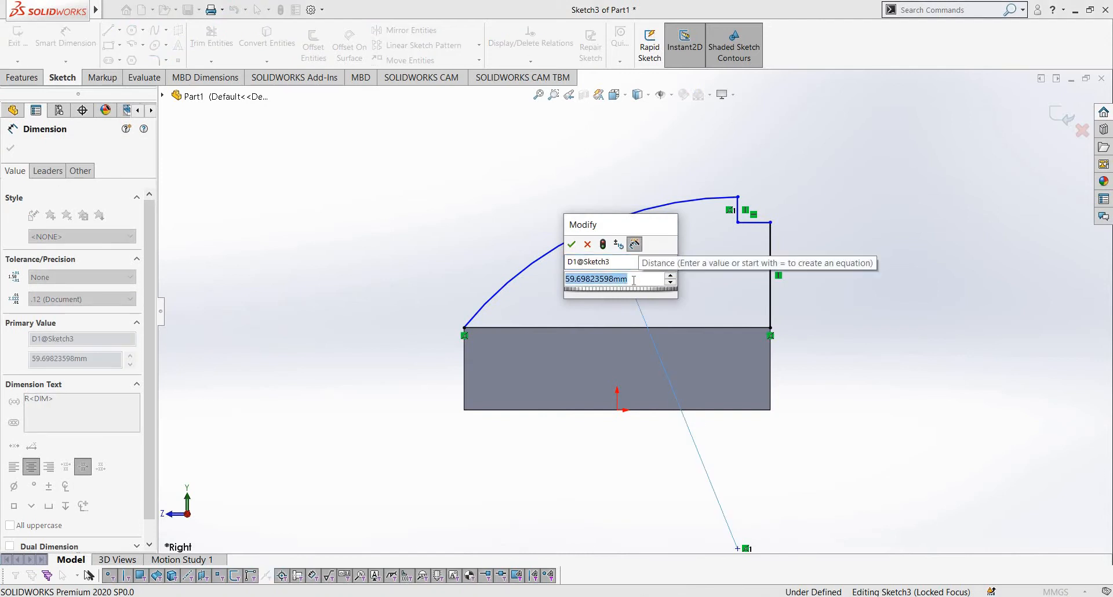
type("54")
key("Return")
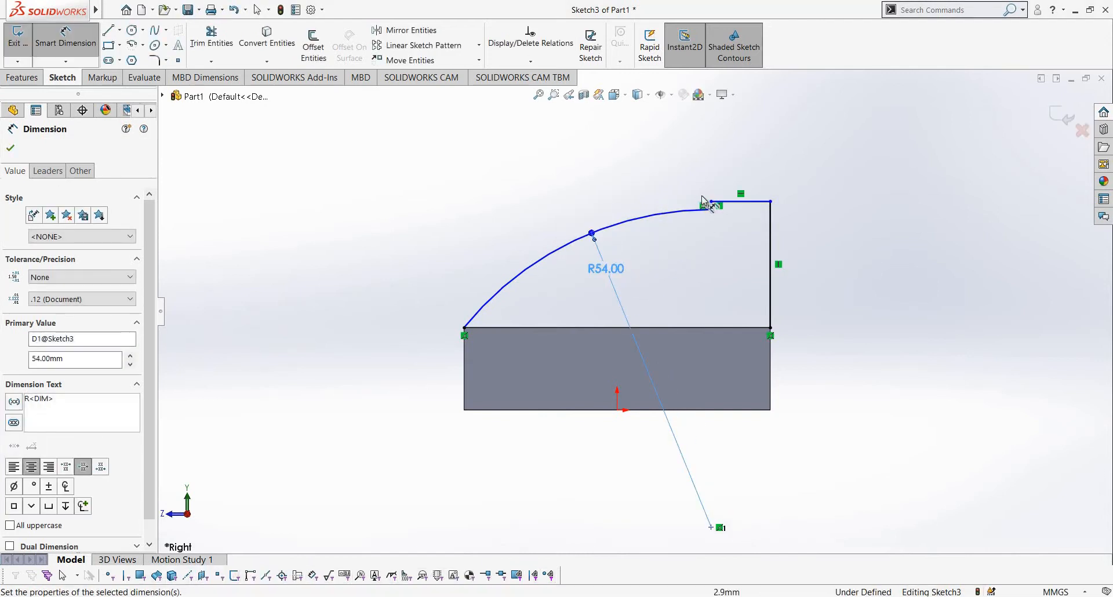
Step: Check the reference drawing and dimension the arc's upper endpoint 21 mm above the block's top edge
scroll(877, 336, "down", 3)
key("alt+Tab")
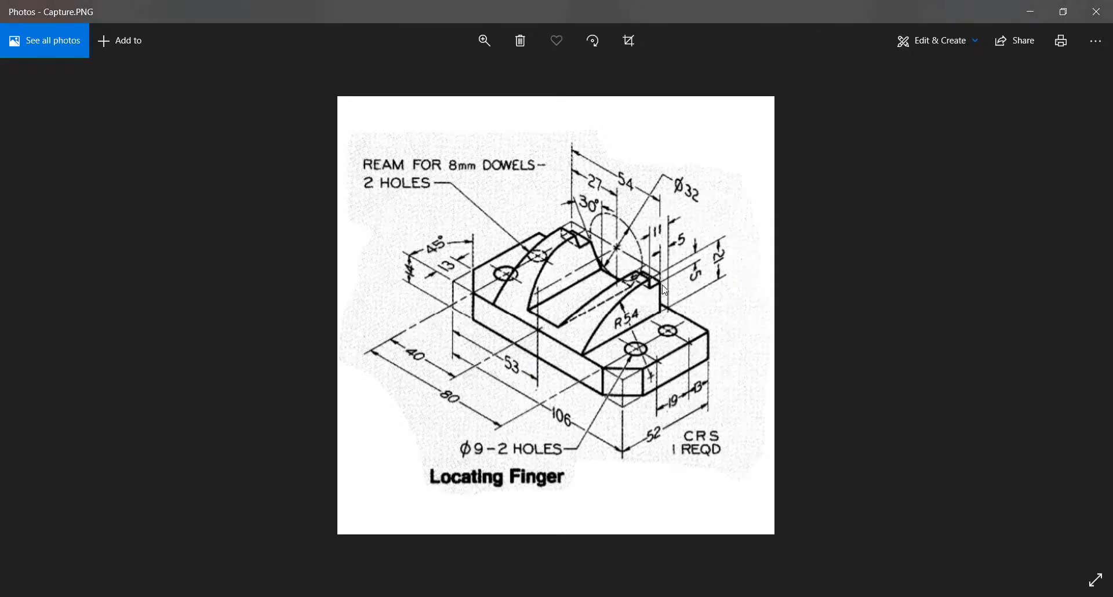
key("alt+Tab")
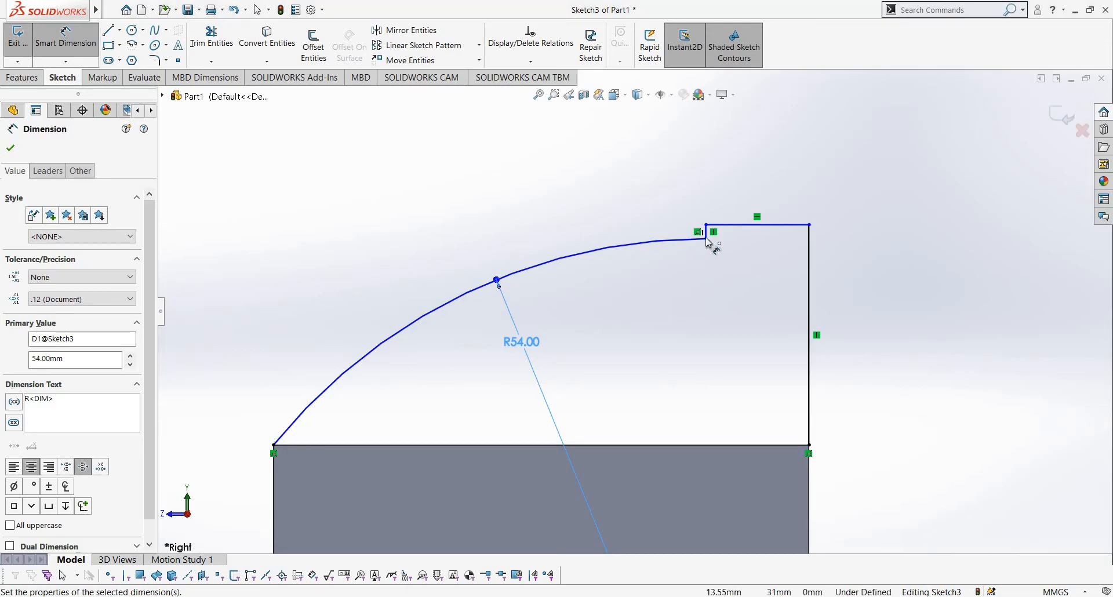
left_click(720, 451)
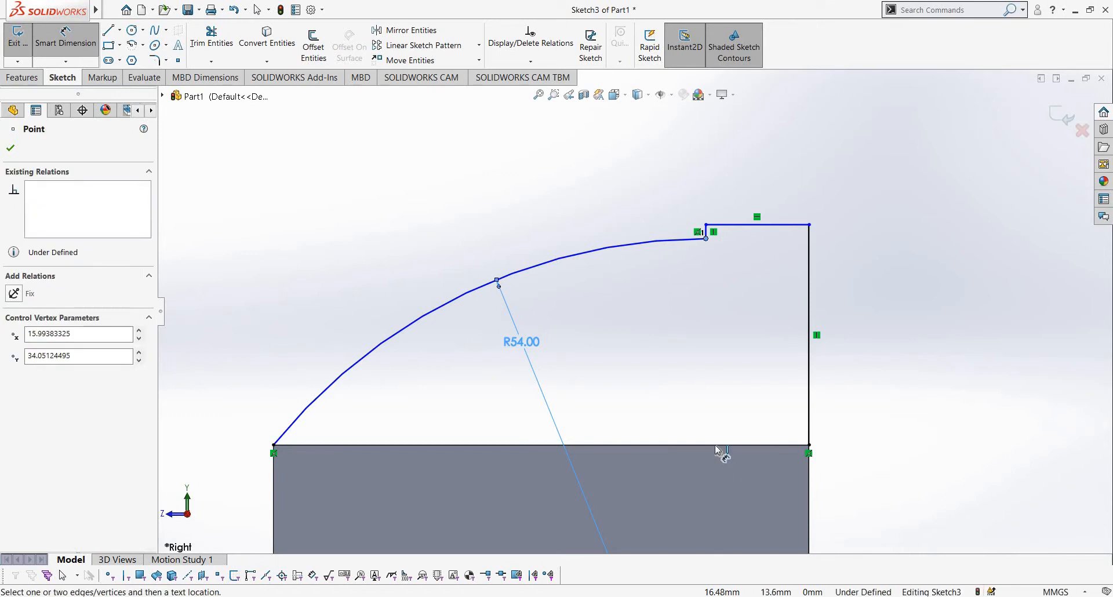
left_click(872, 383)
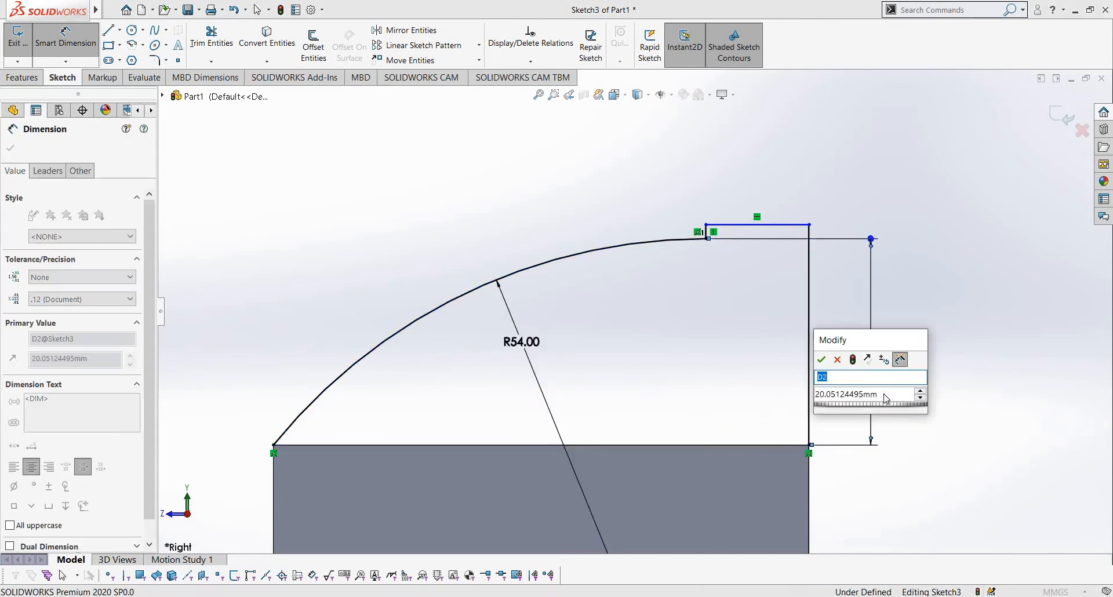
type("27")
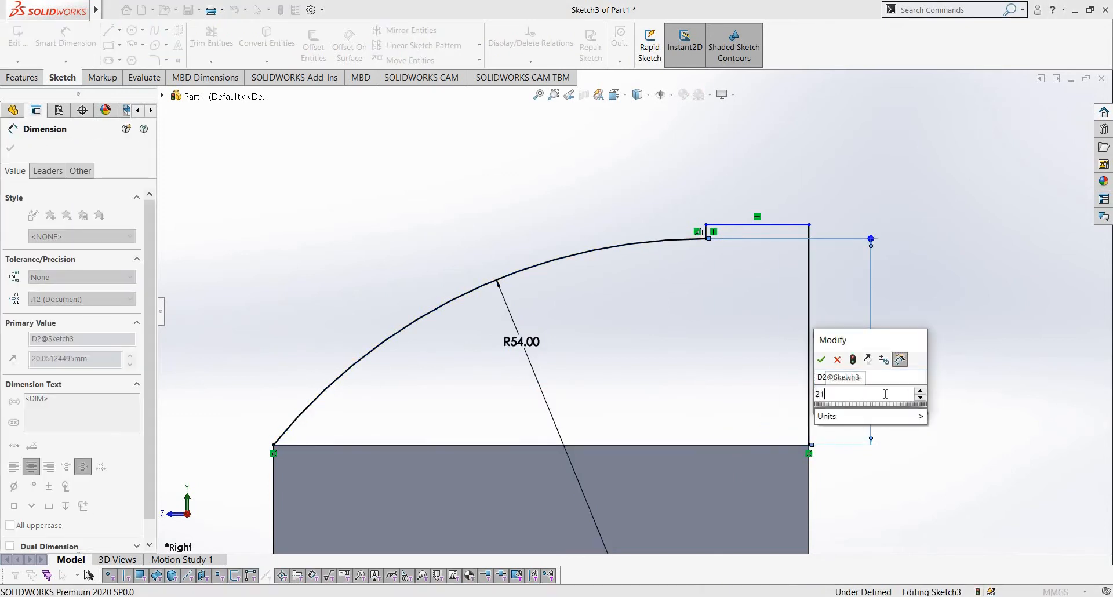
key("Return")
key("Escape")
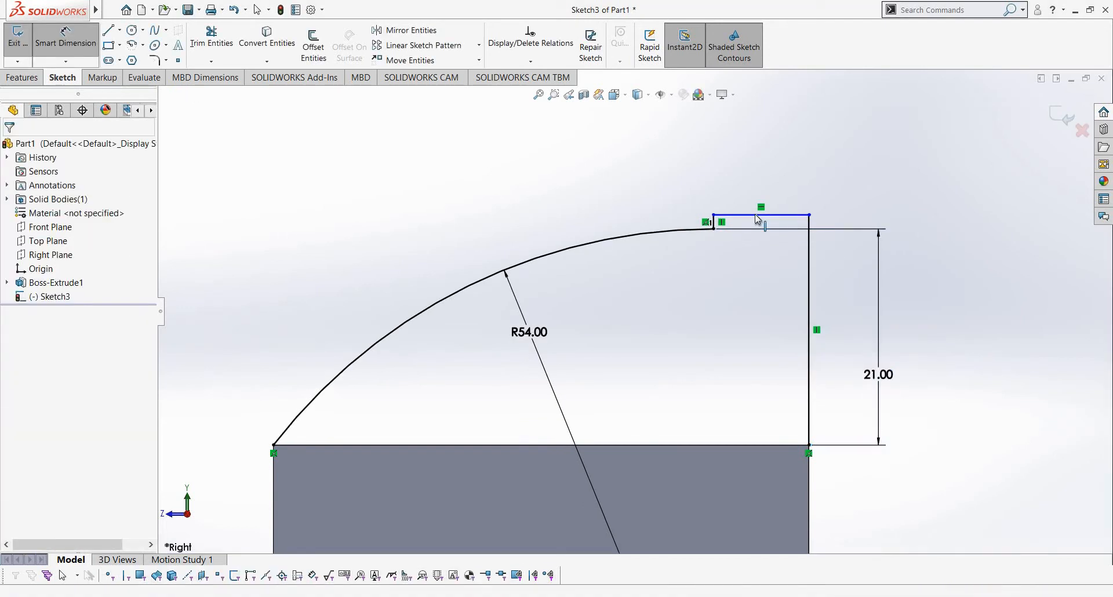
Step: Move the short horizontal line below the arc's upper endpoint, check the reference drawing, and dimension the notch's vertical side as 5 mm
left_click_drag(761, 215, 754, 268)
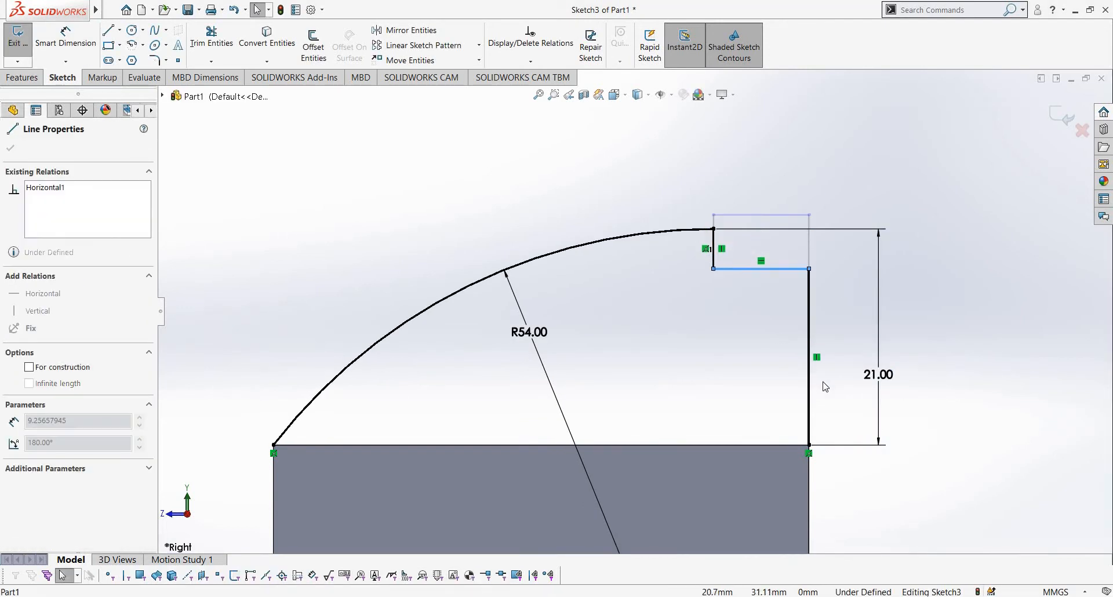
key("alt+Tab")
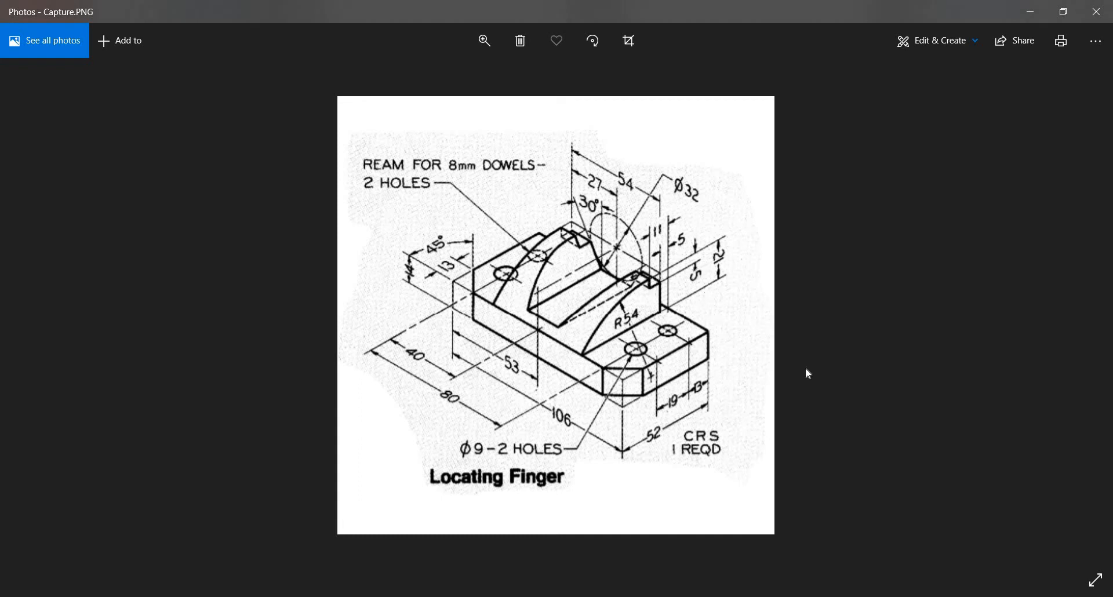
key("alt+Tab")
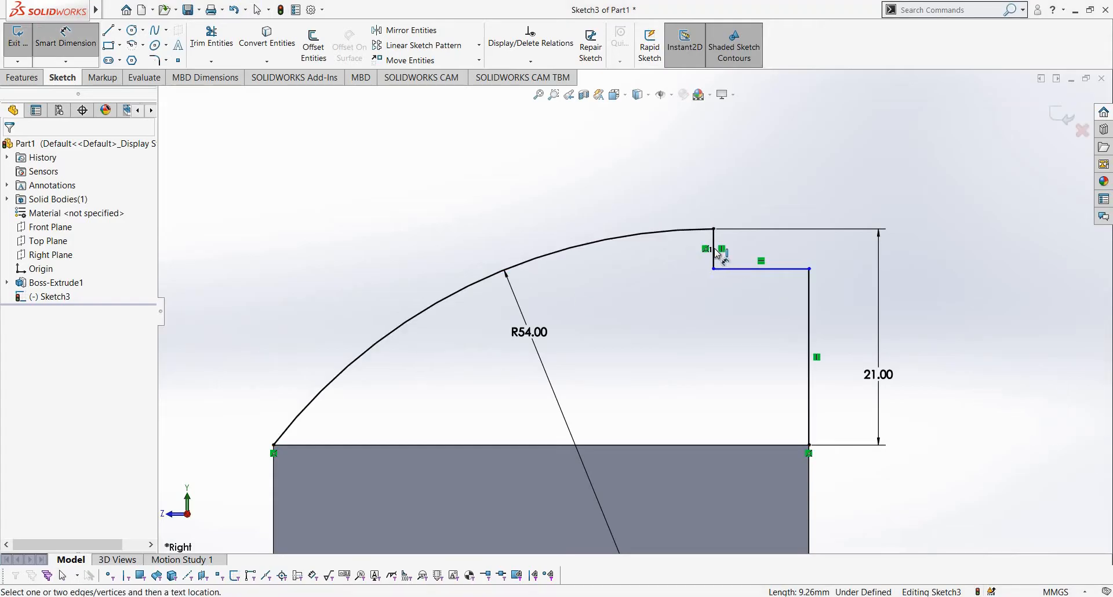
left_click(797, 270)
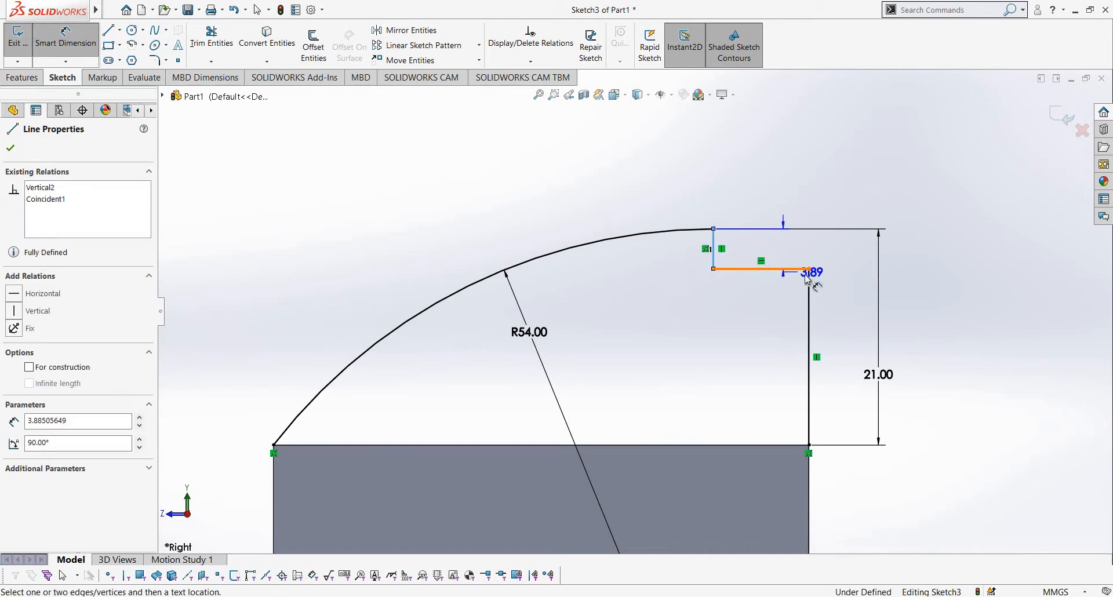
left_click(794, 246)
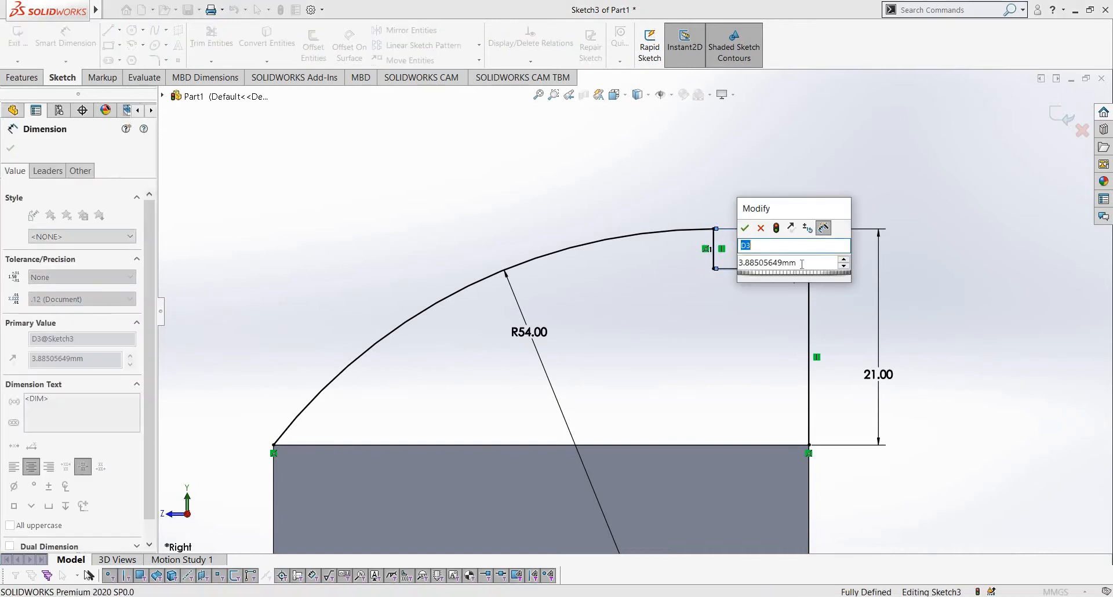
type("5")
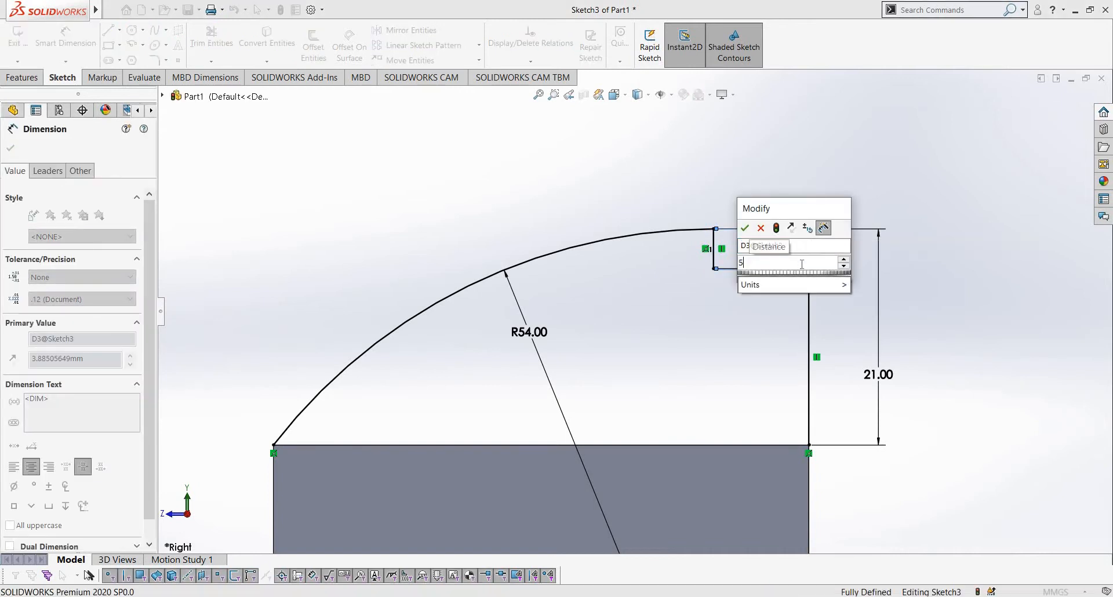
key("Return")
key("Escape")
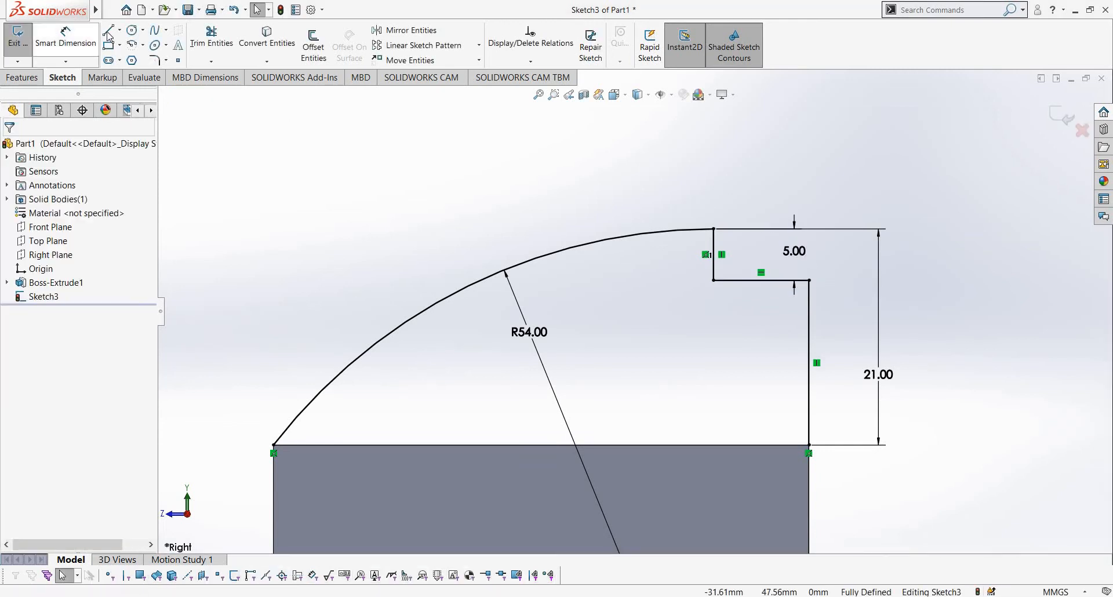
Step: Sketch a vertical line about 19 mm up from the block's top edge across the notch line, and trim away the vertical line at the block's corner
left_click(108, 31)
left_click(758, 445)
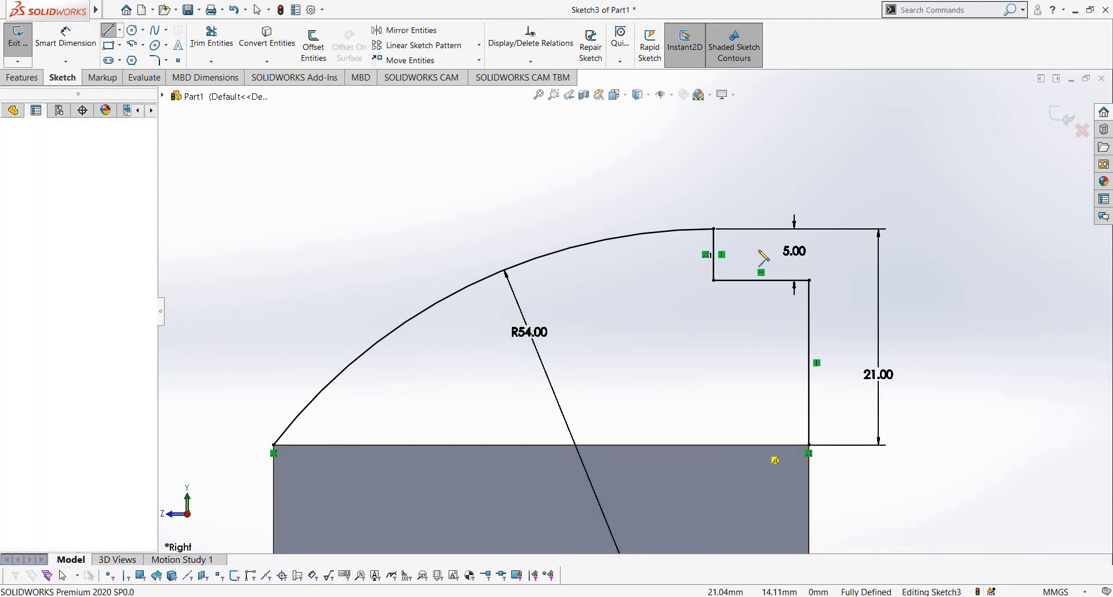
left_click(759, 252)
key("Escape")
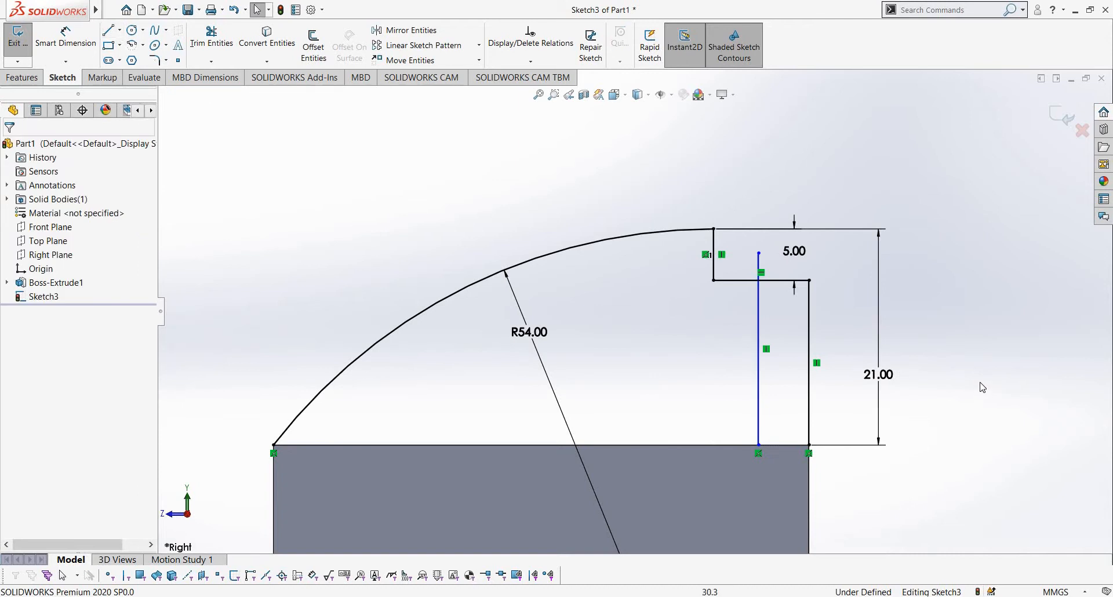
left_click(211, 39)
left_click_drag(835, 314, 812, 343)
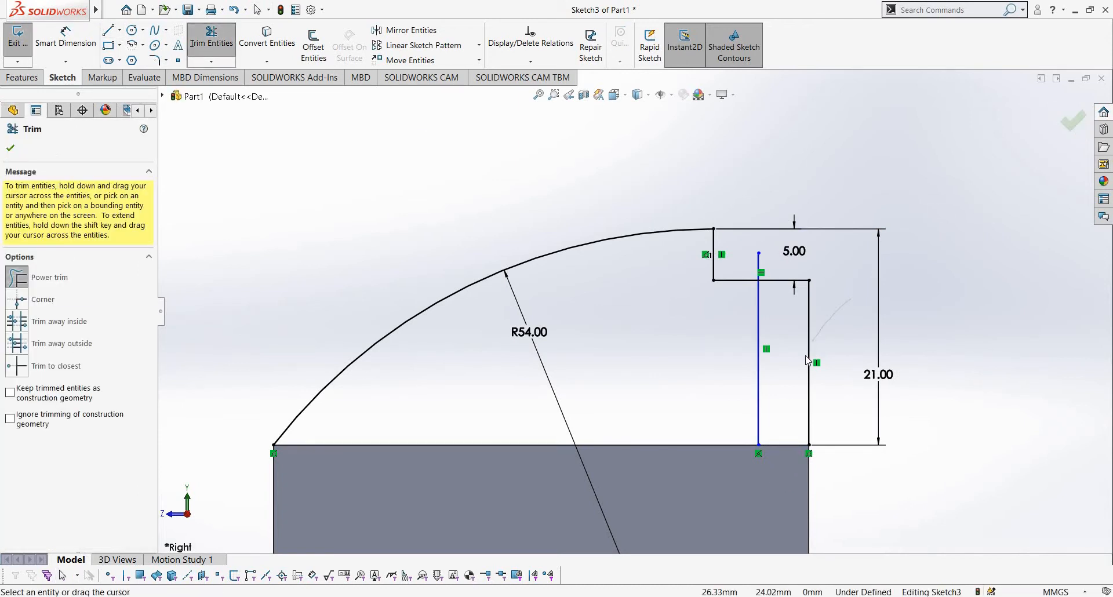
Step: Dimension the horizontal distance between the new vertical line and the notch's short vertical side as 5 mm
right_click_drag(1037, 414, 1022, 260)
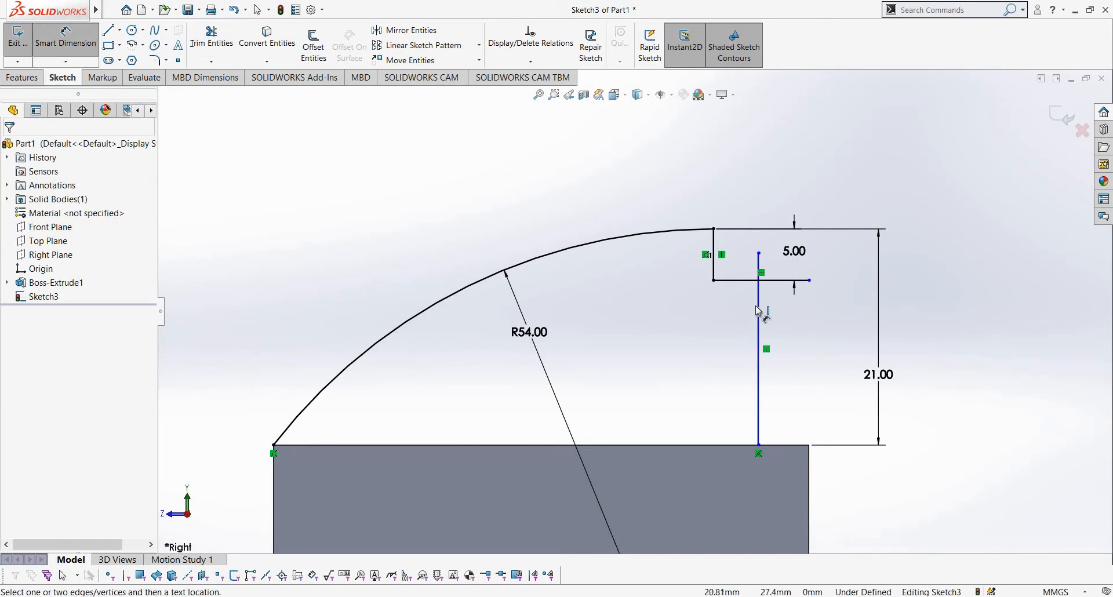
left_click(713, 281)
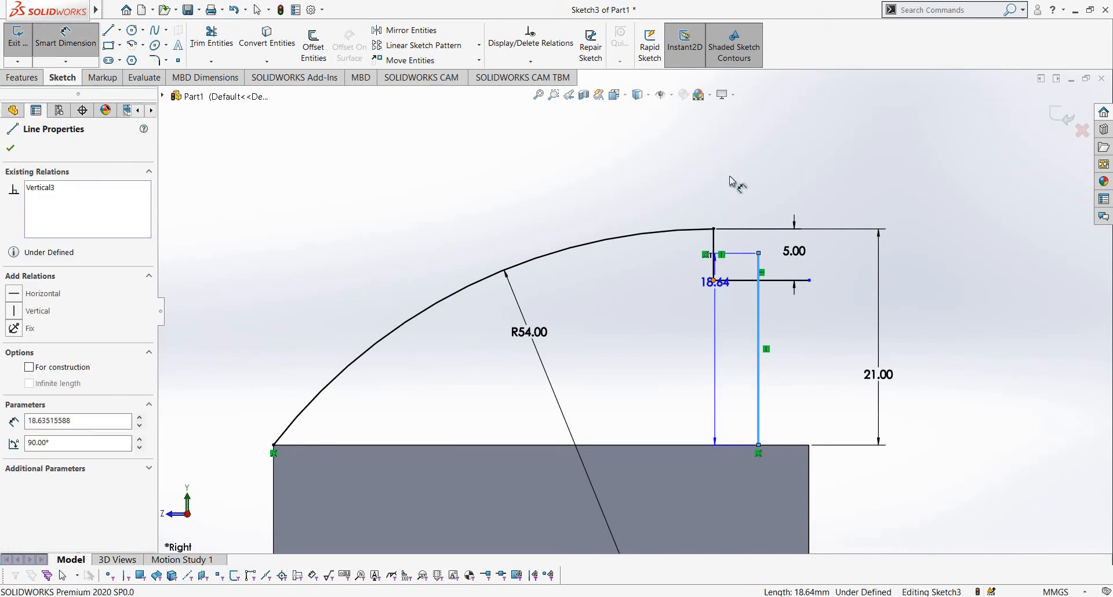
left_click(733, 183)
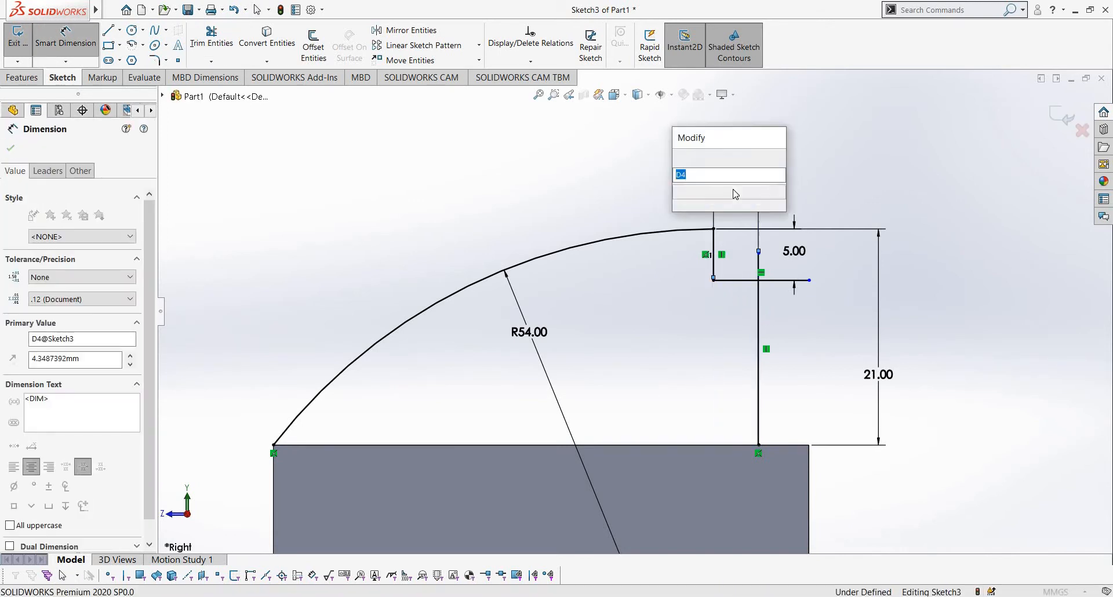
type("5")
key("Return")
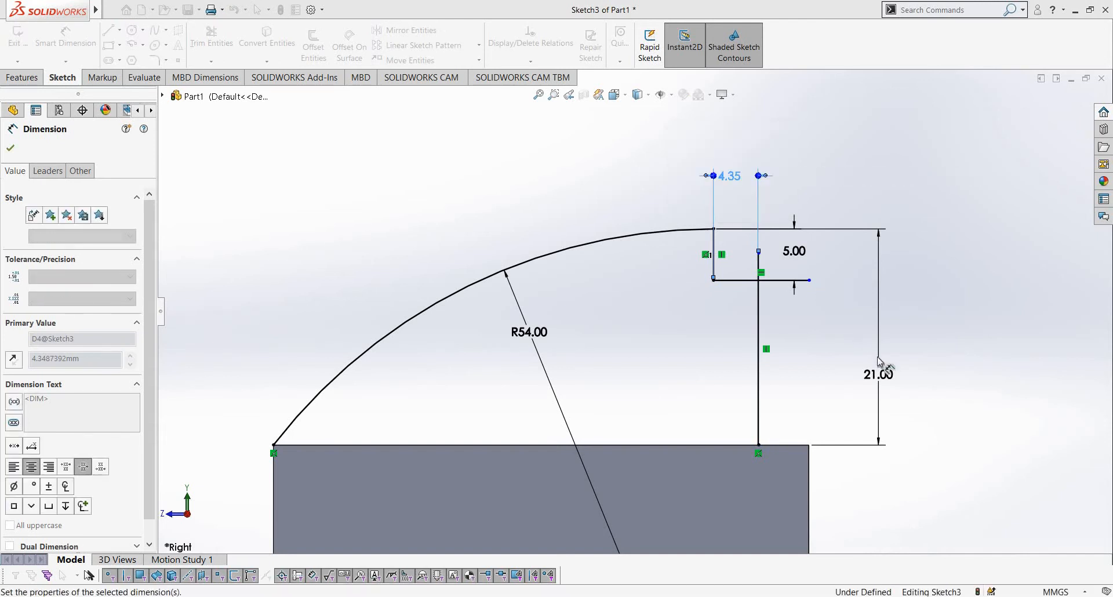
key("Escape")
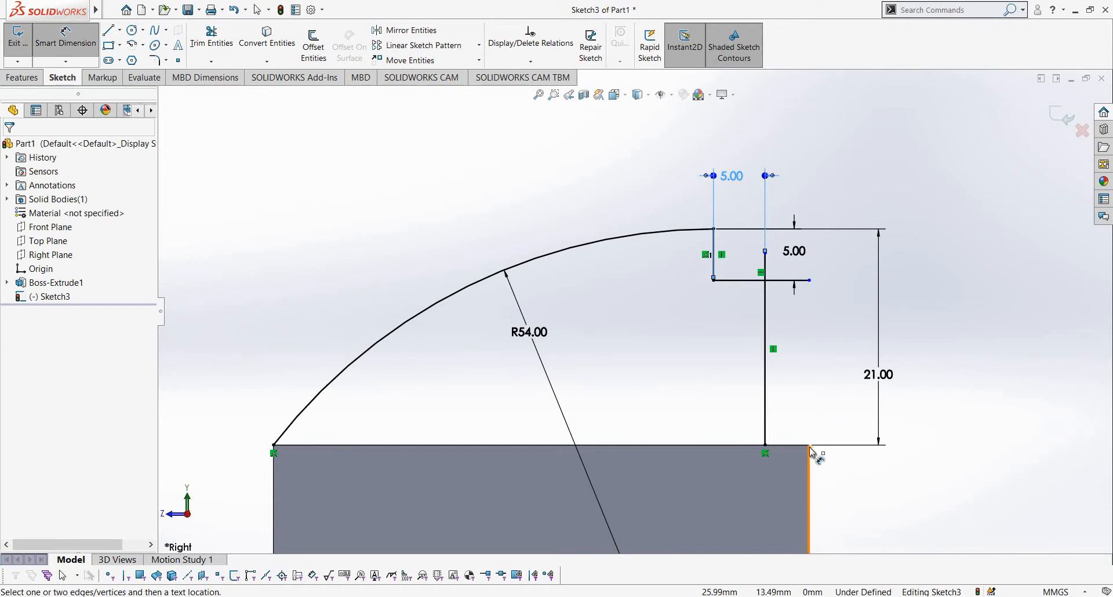
left_click(713, 229)
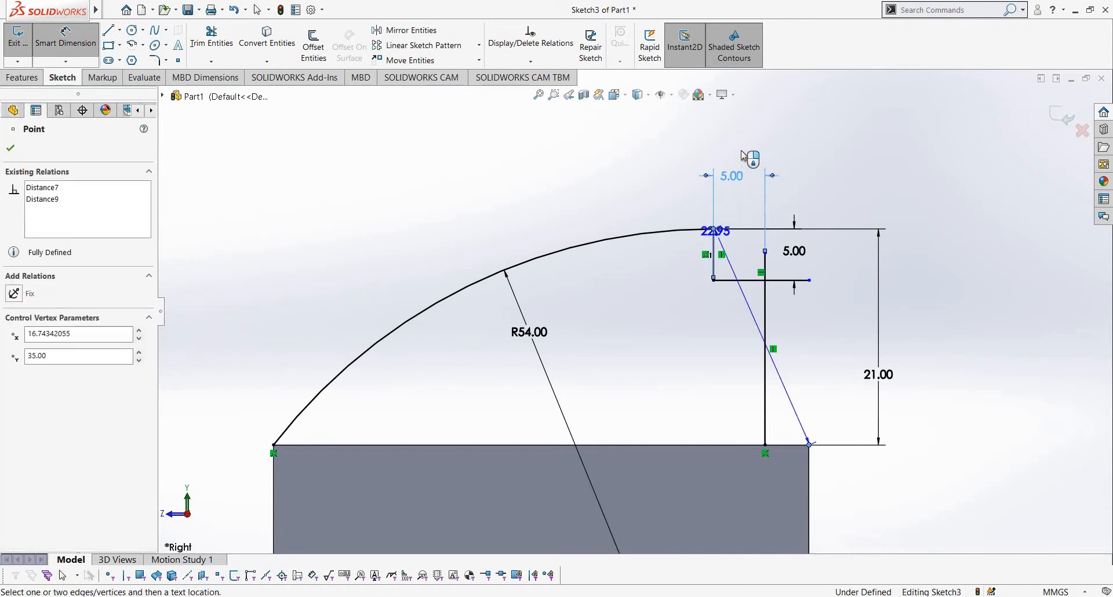
left_click(742, 154)
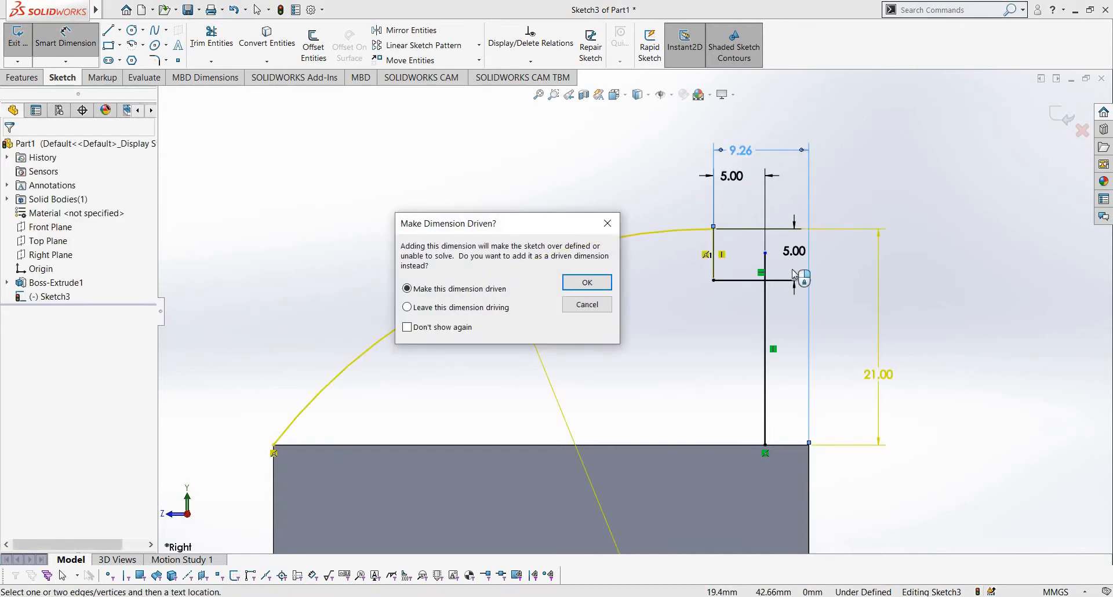
key("Escape")
Step: Trim the vertical line's excess above the notch line and the notch line's overhang beyond the vertical line
left_click(211, 43)
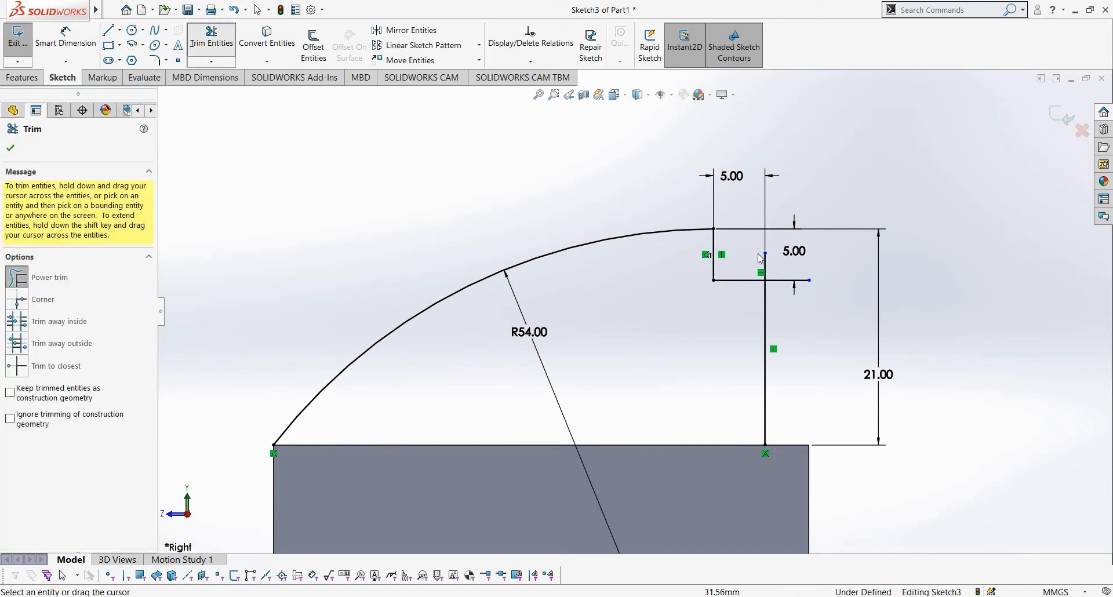
key("Escape")
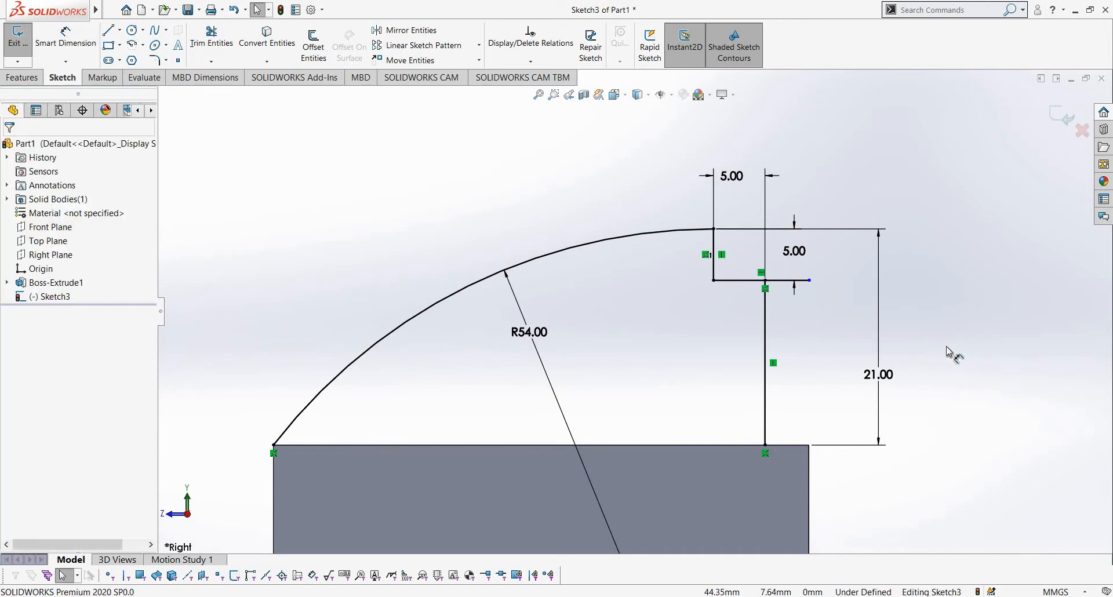
key("Return")
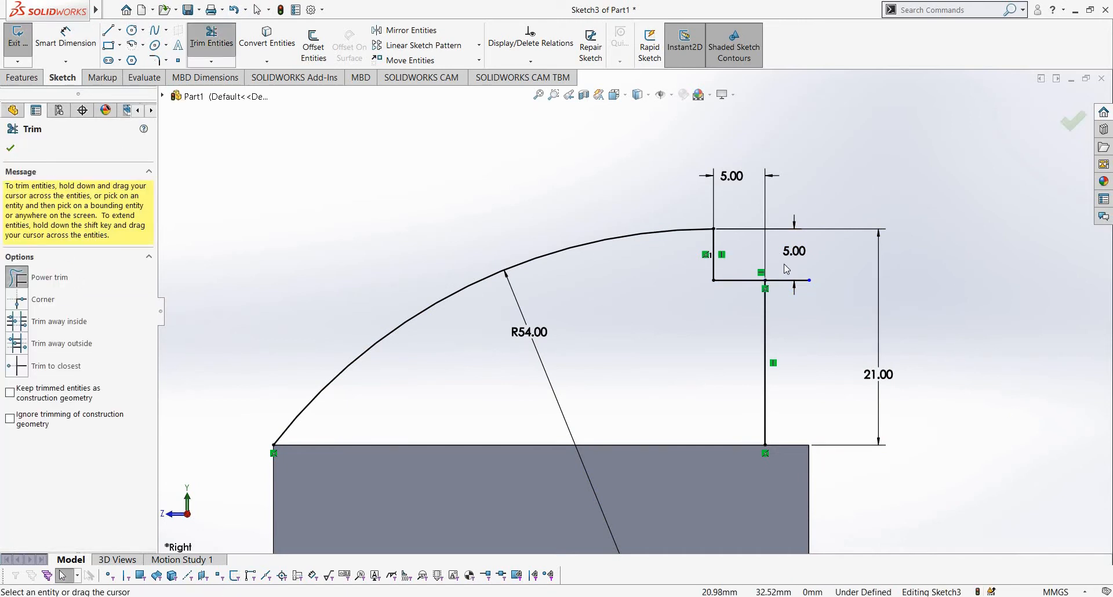
left_click_drag(789, 305, 796, 279)
right_click_drag(1017, 379, 1017, 267)
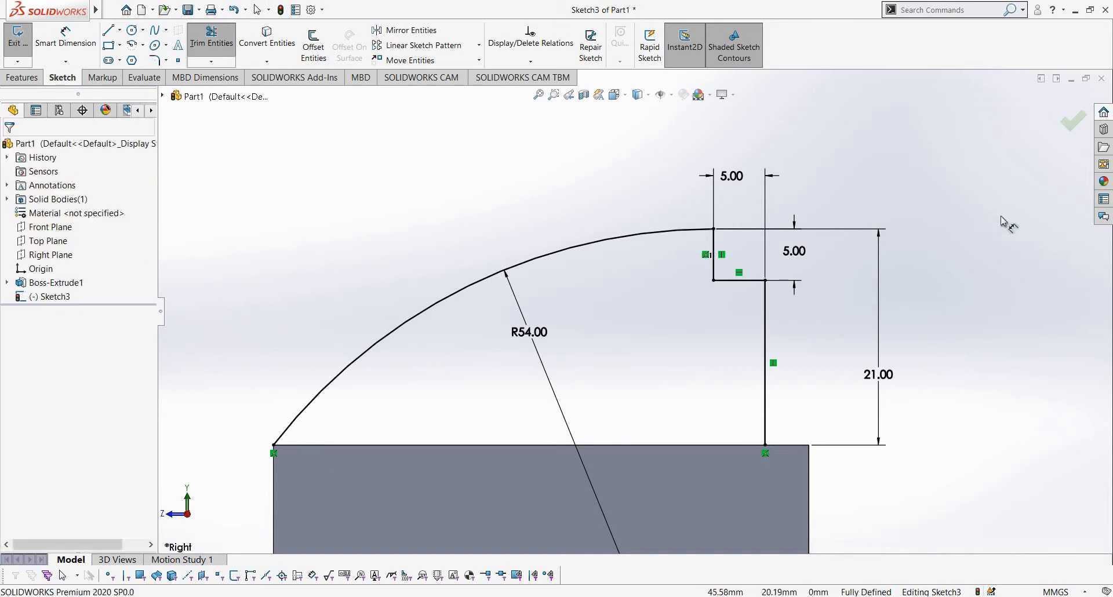
Step: Check the reference drawing and add a driven horizontal dimension from the block's vertical edge to the arc's upper endpoint
key("alt+Tab")
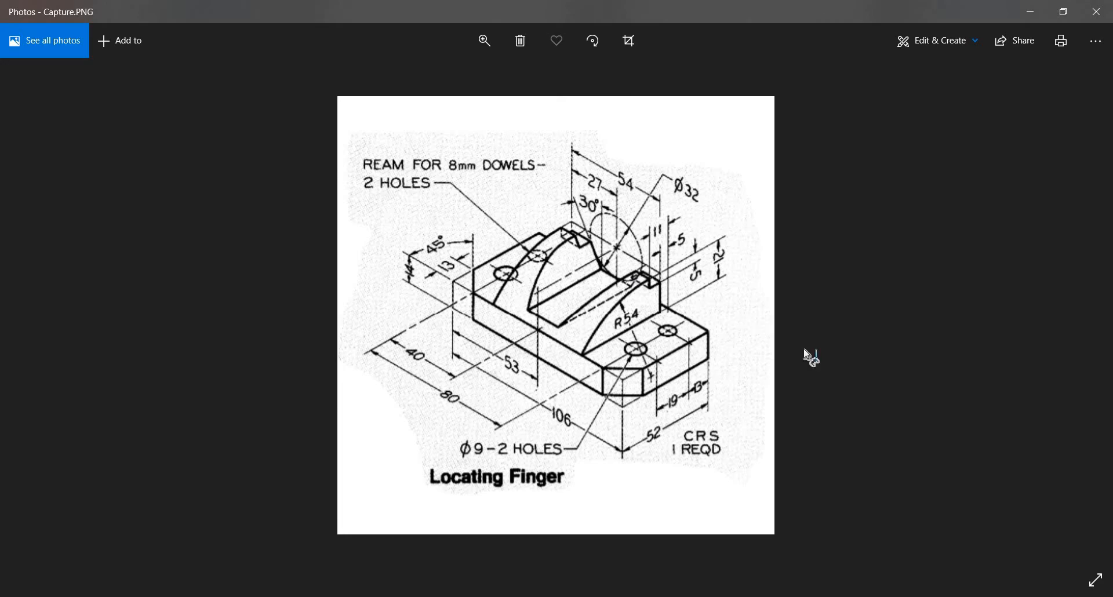
key("alt+Tab")
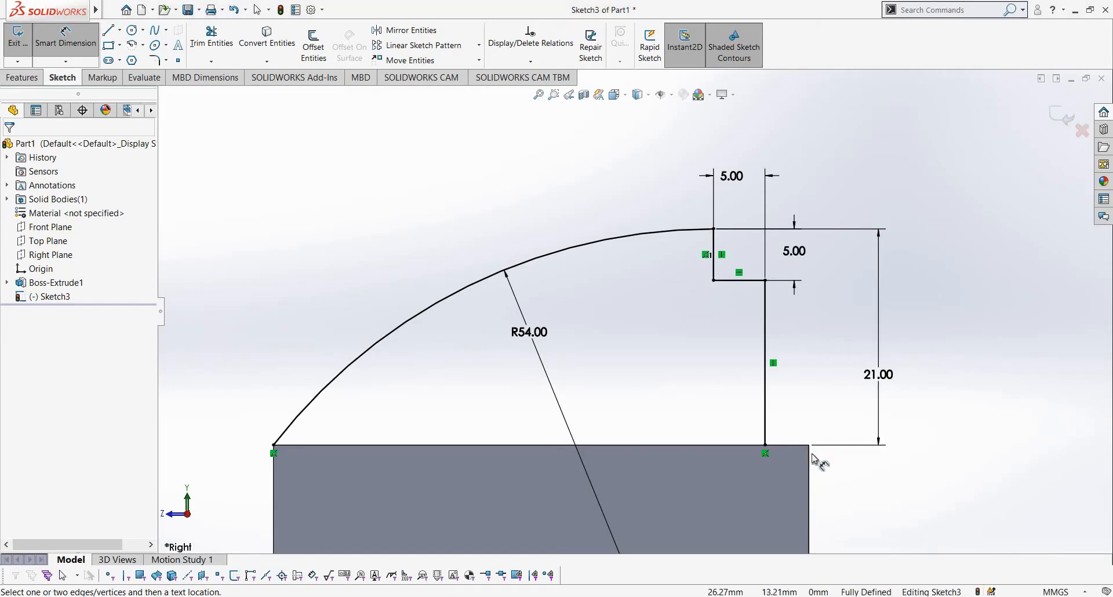
left_click(714, 229)
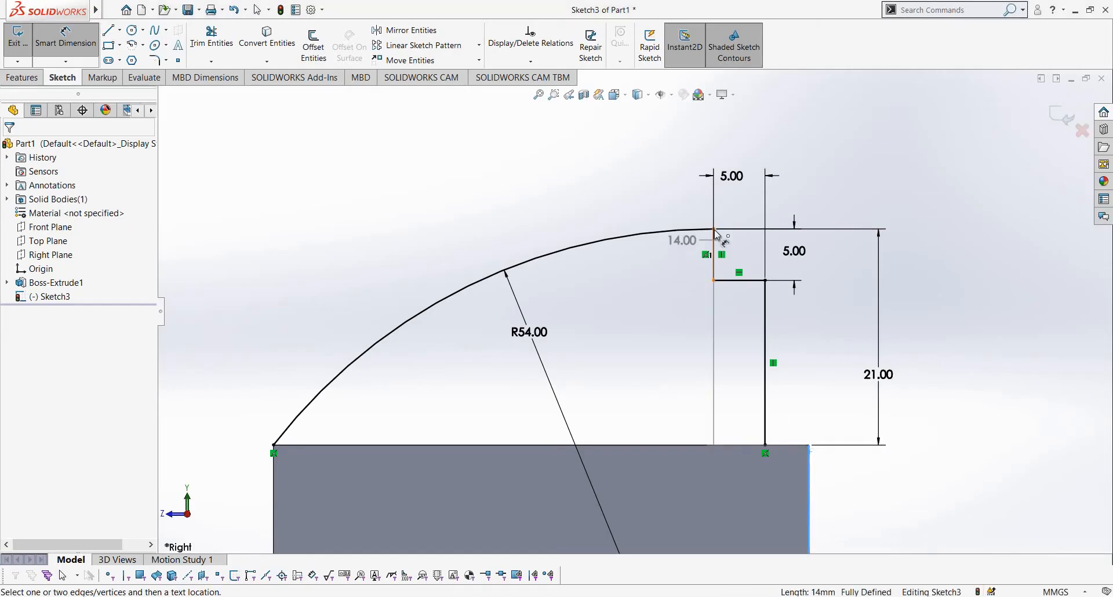
left_click(752, 137)
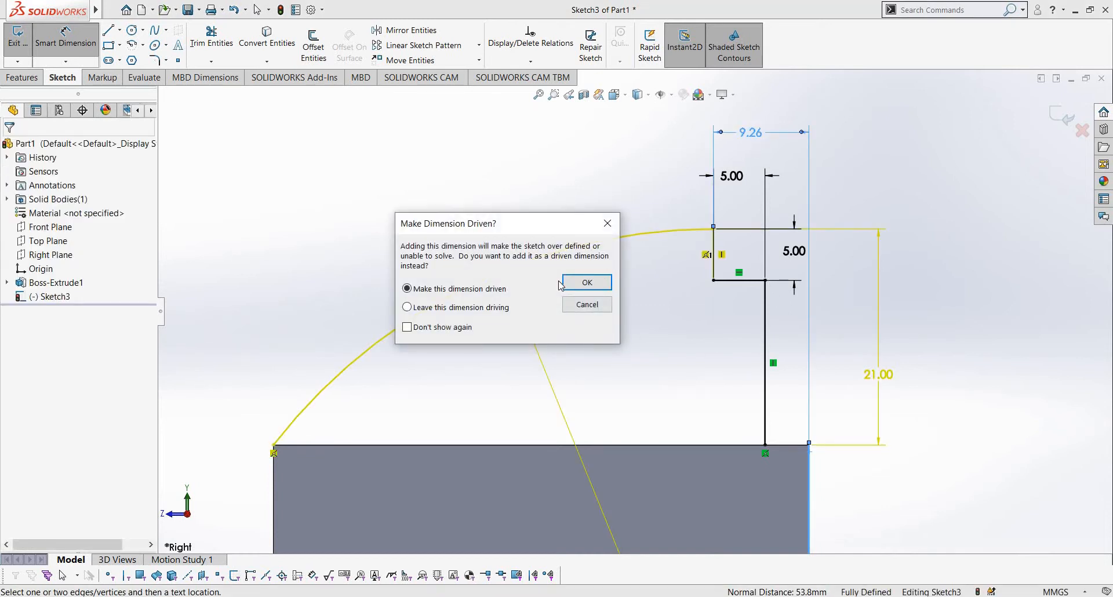
left_click(579, 284)
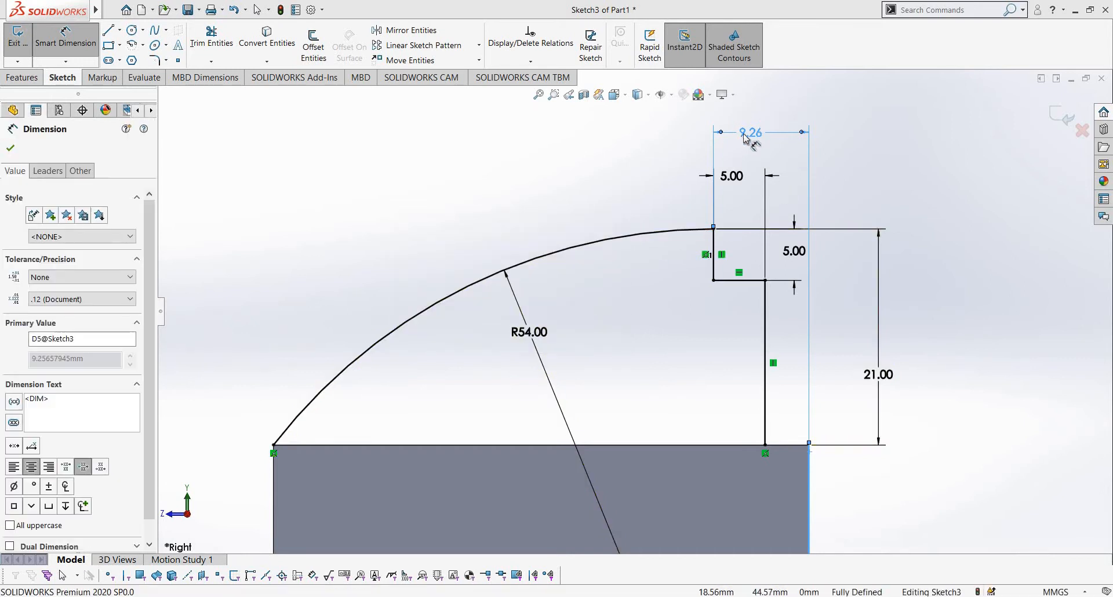
Step: Remove the coincident relation from the notch's short vertical side and delete the driven horizontal dimension
key("Escape")
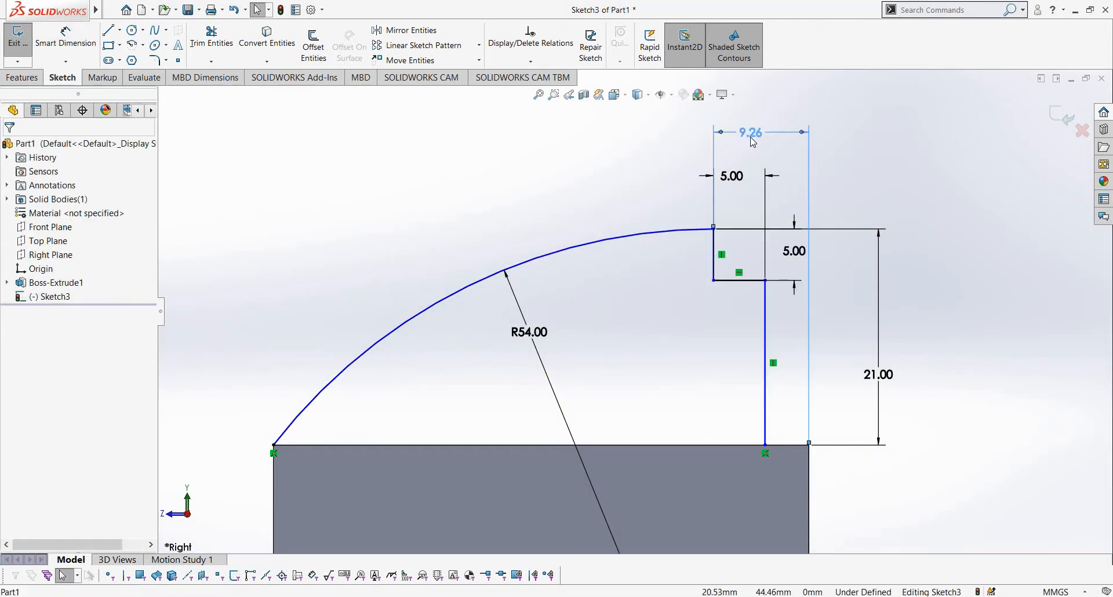
double_click(751, 134)
left_click(645, 307)
left_click(760, 133)
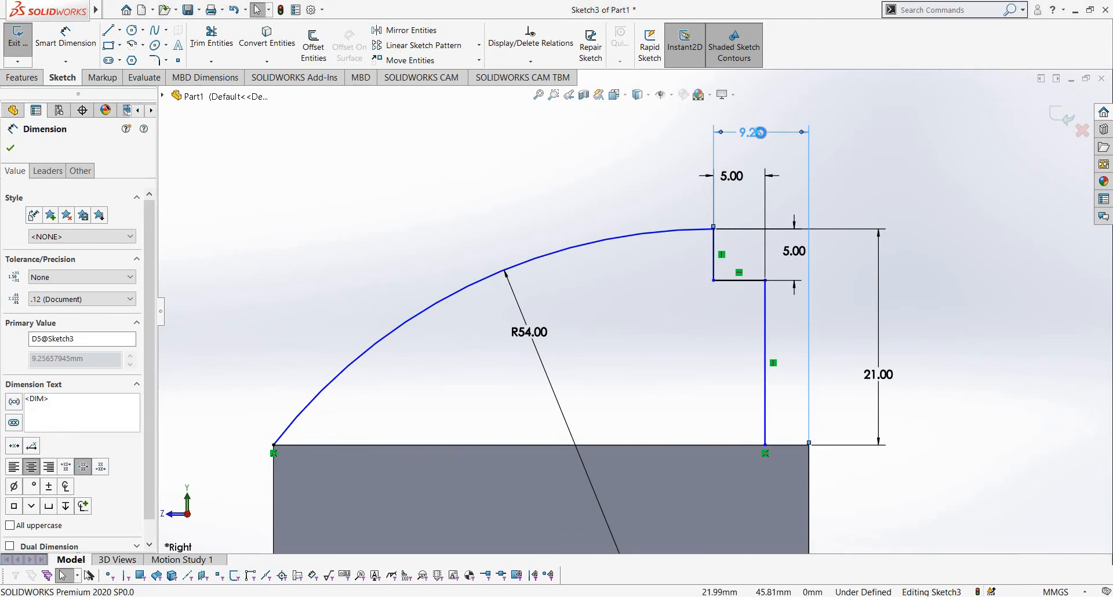
key("Delete")
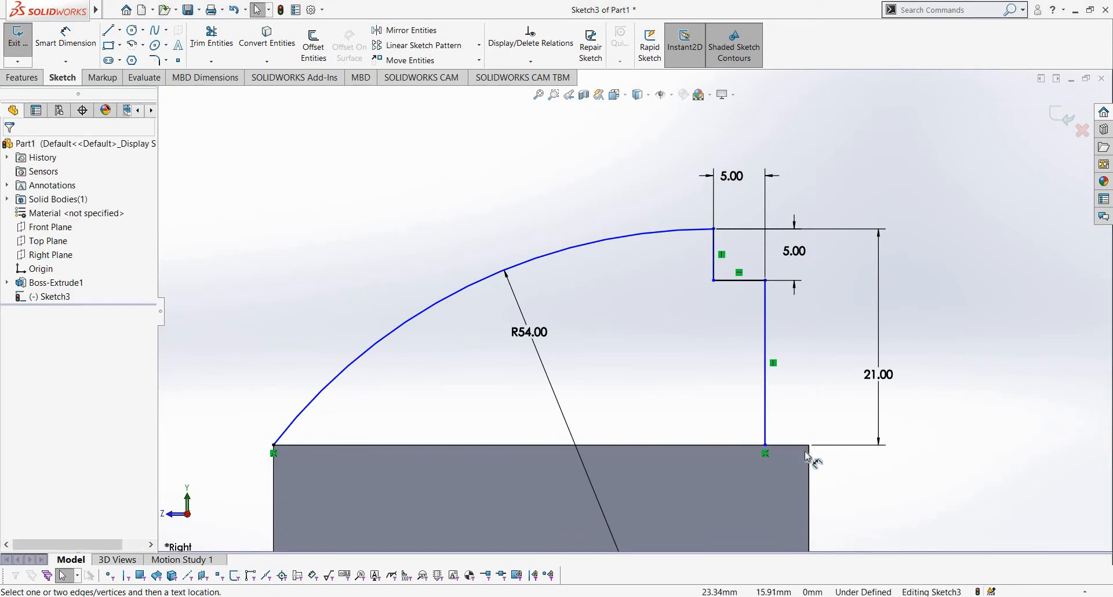
Step: Dimension the distance from the block's vertical edge to the notch's short vertical side as 11 mm, and recheck the reference drawing
left_click(721, 246)
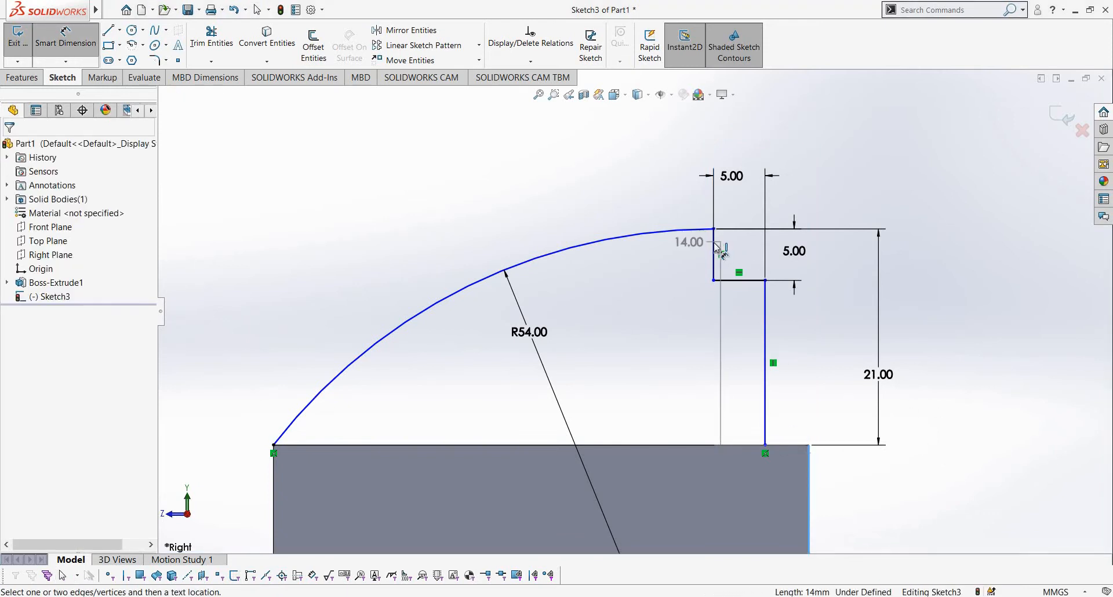
left_click(752, 135)
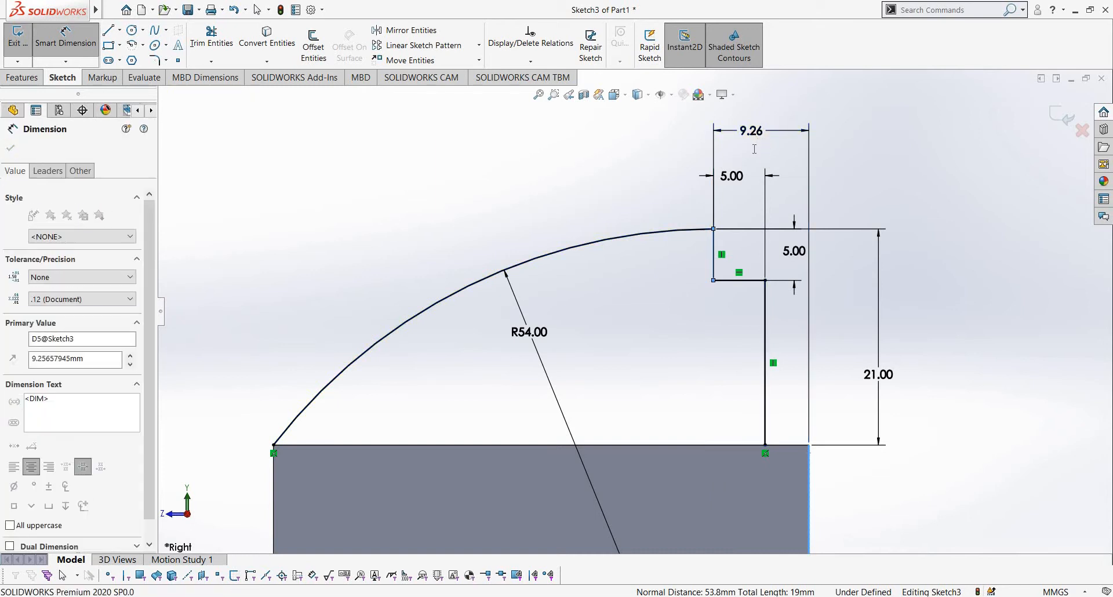
type("11")
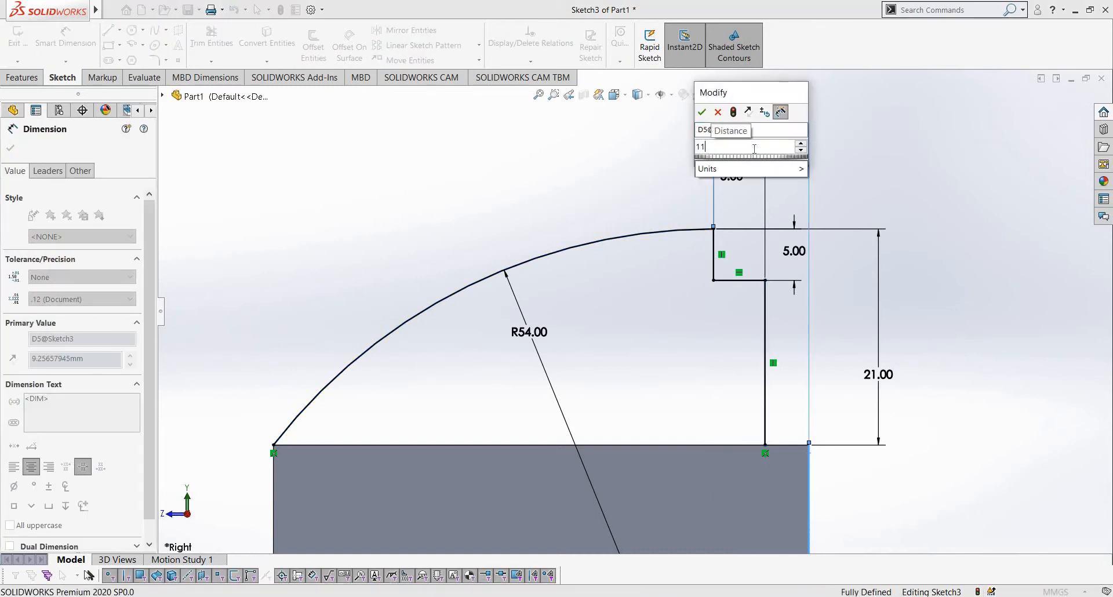
key("Return")
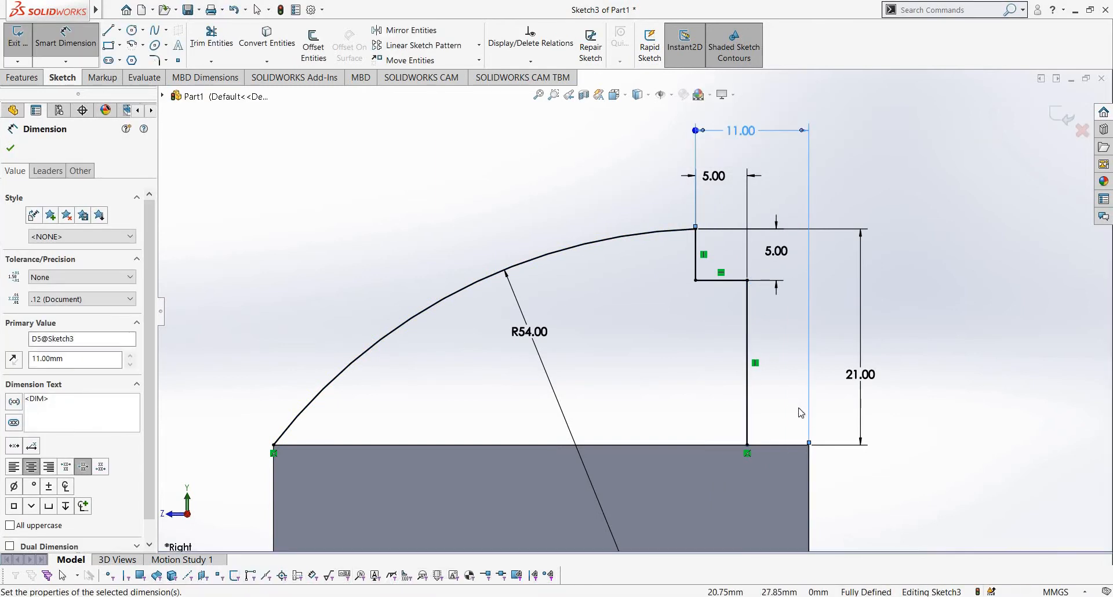
key("Escape")
key("alt+Tab")
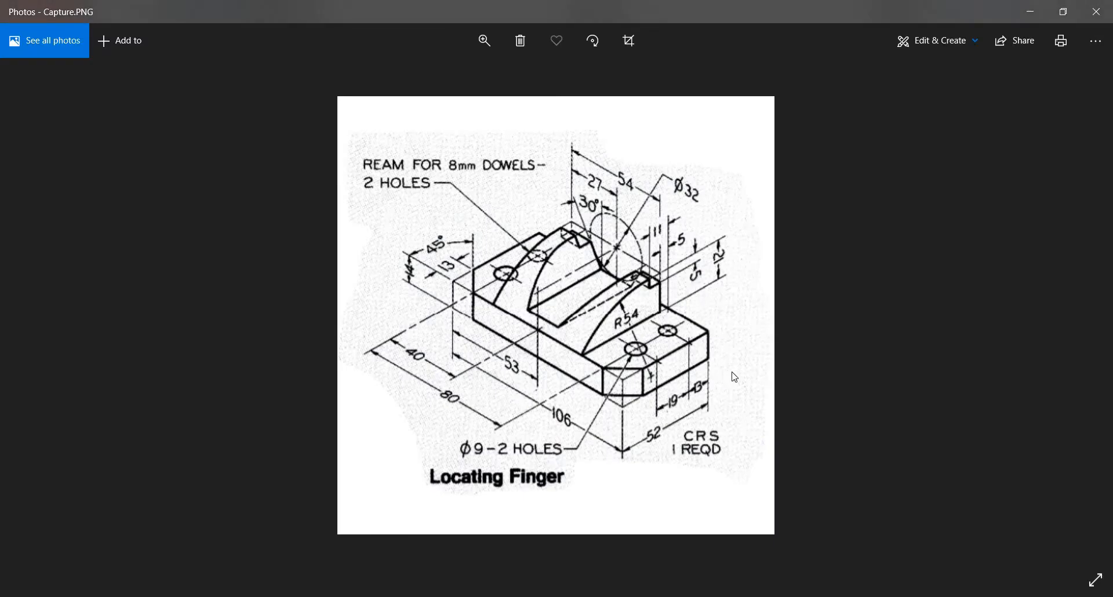
key("alt+Tab")
right_click_drag(957, 492, 955, 384)
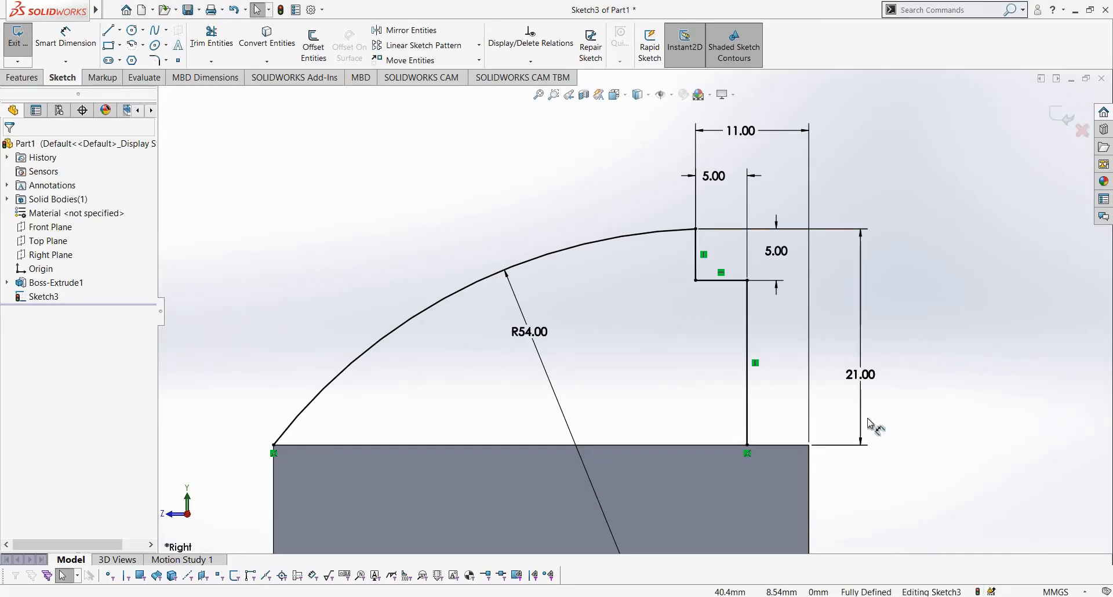
left_click(810, 492)
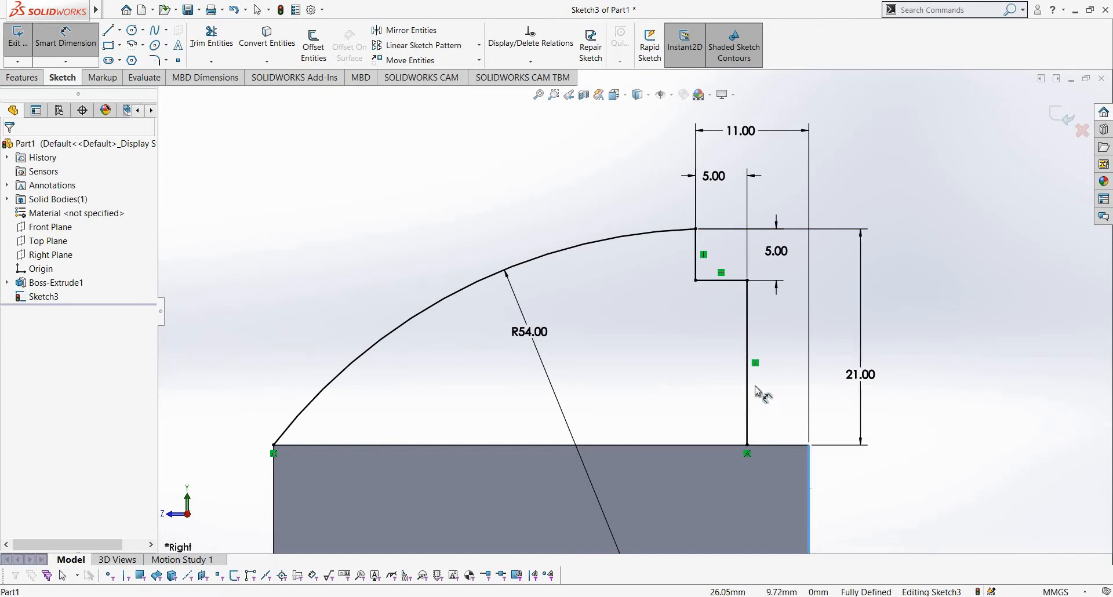
left_click(779, 320)
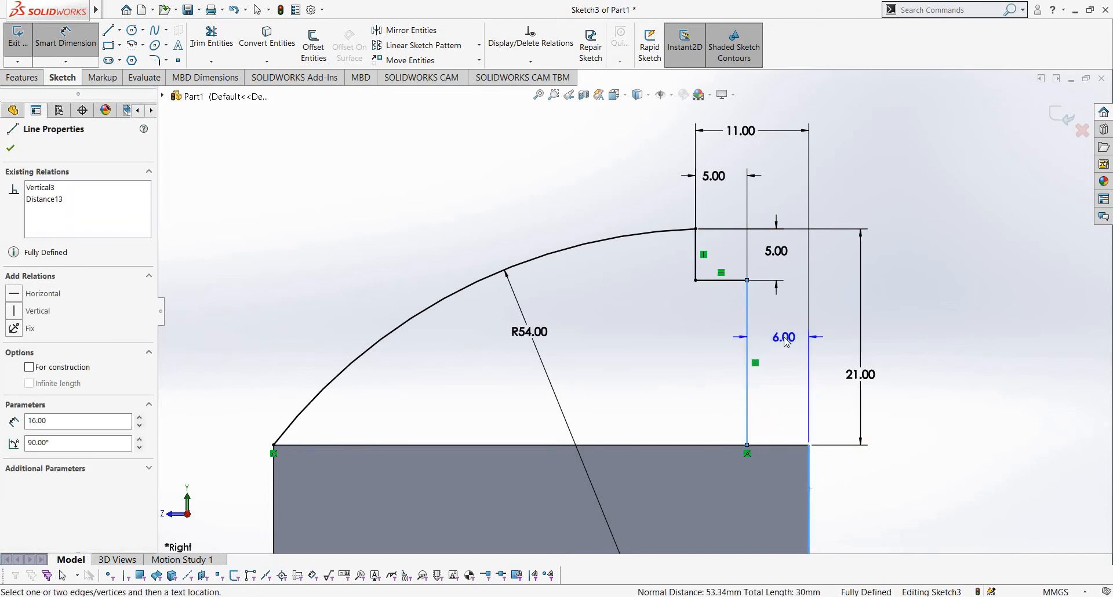
left_click(785, 338)
key("Escape")
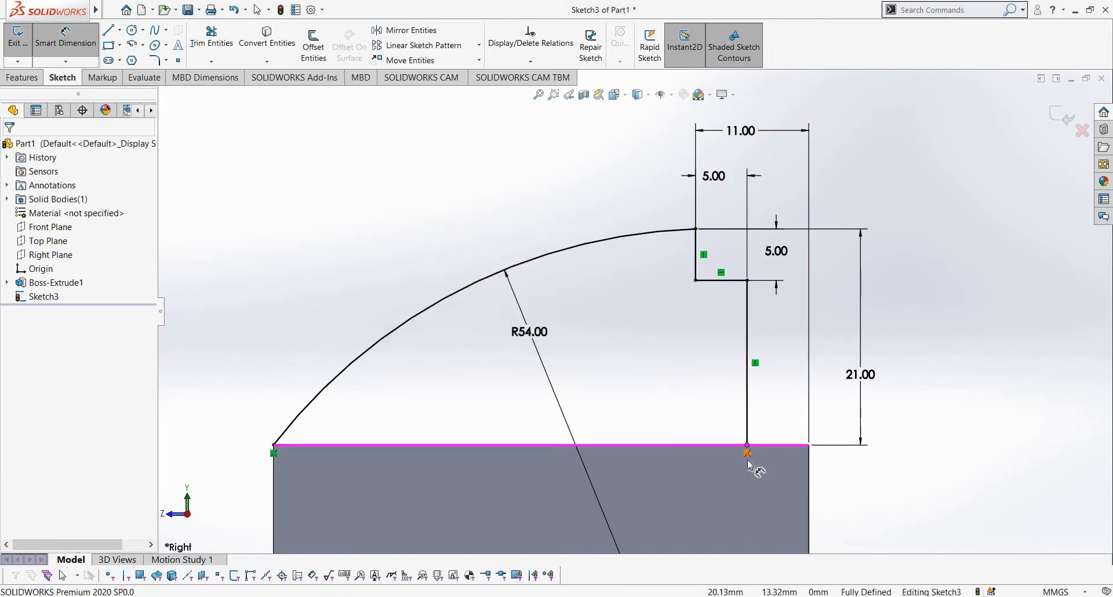
Step: Delete the coincident relation at the long vertical line's lower endpoint and try to dimension its distance to the block corner as 5 mm
right_click(747, 453)
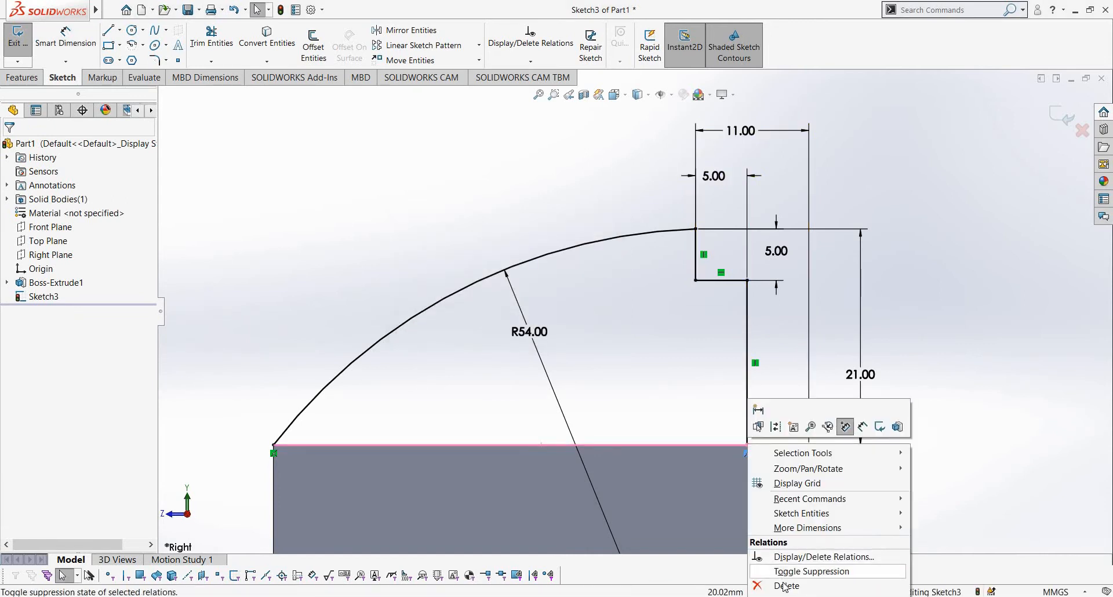
left_click(785, 586)
right_click_drag(905, 506, 747, 464)
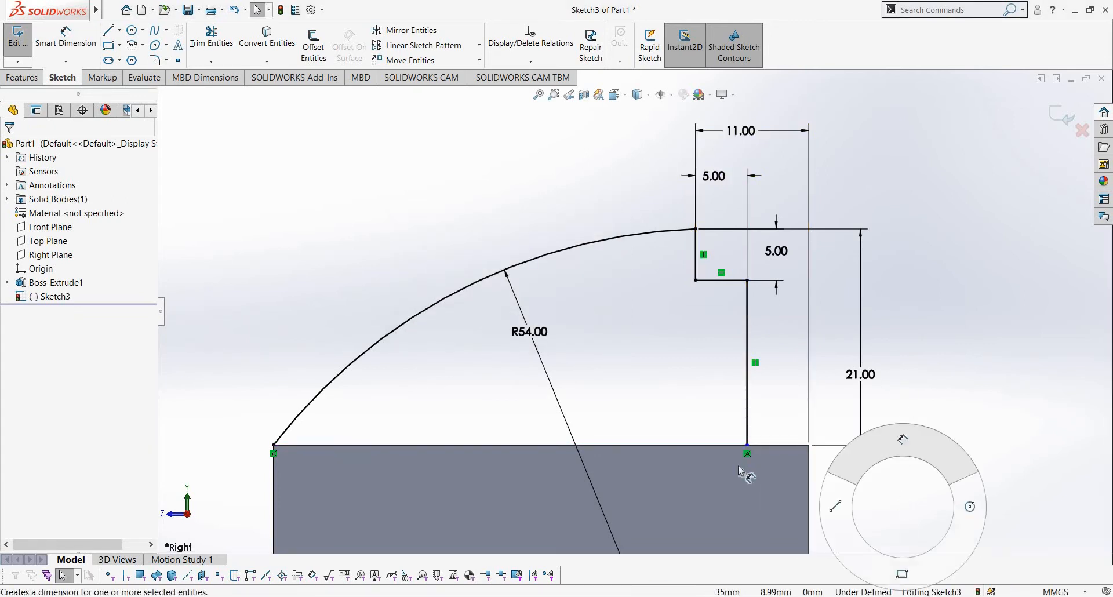
left_click(809, 446)
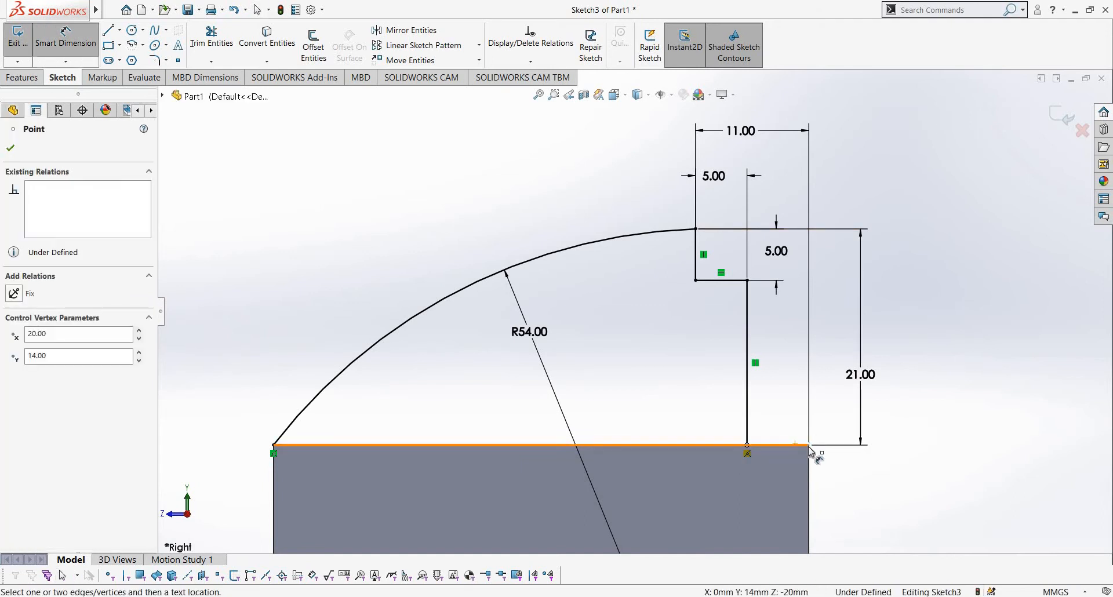
left_click(804, 425)
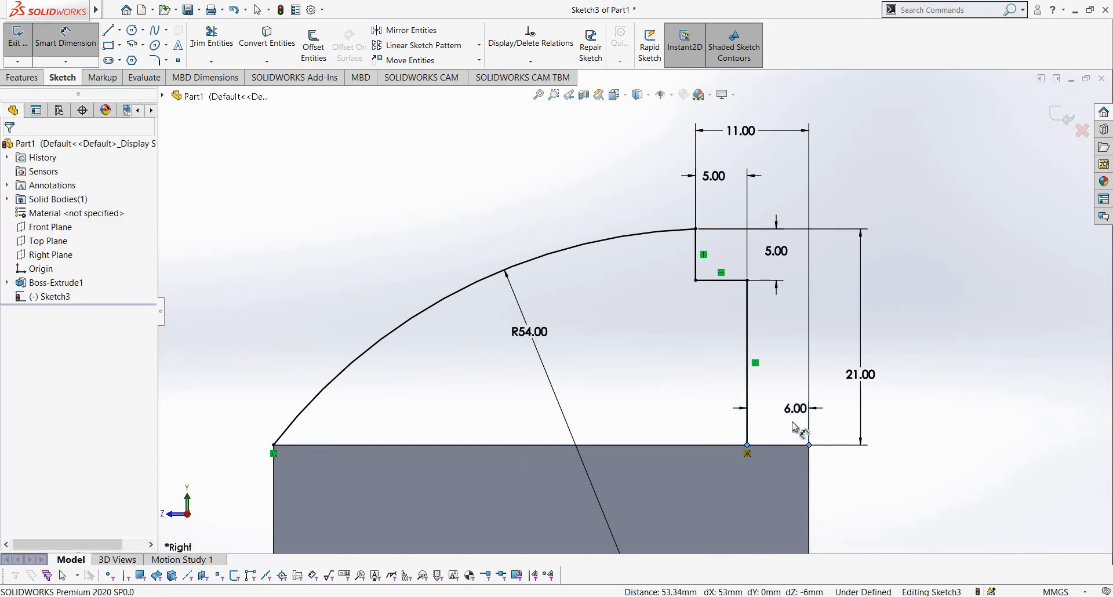
left_click(793, 434)
type("8")
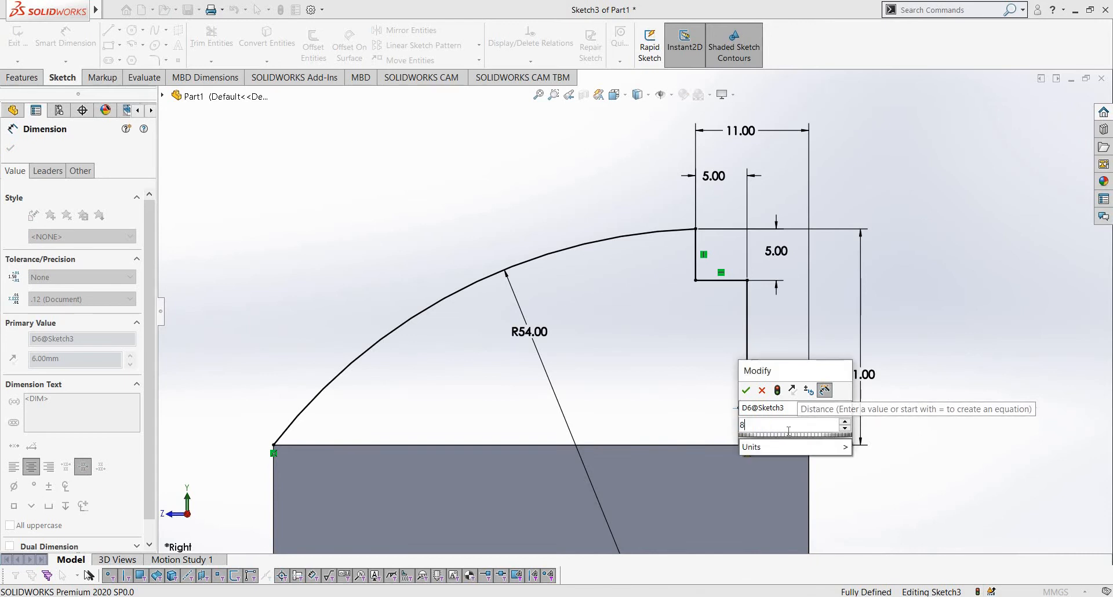
key("BackSpace")
type("5")
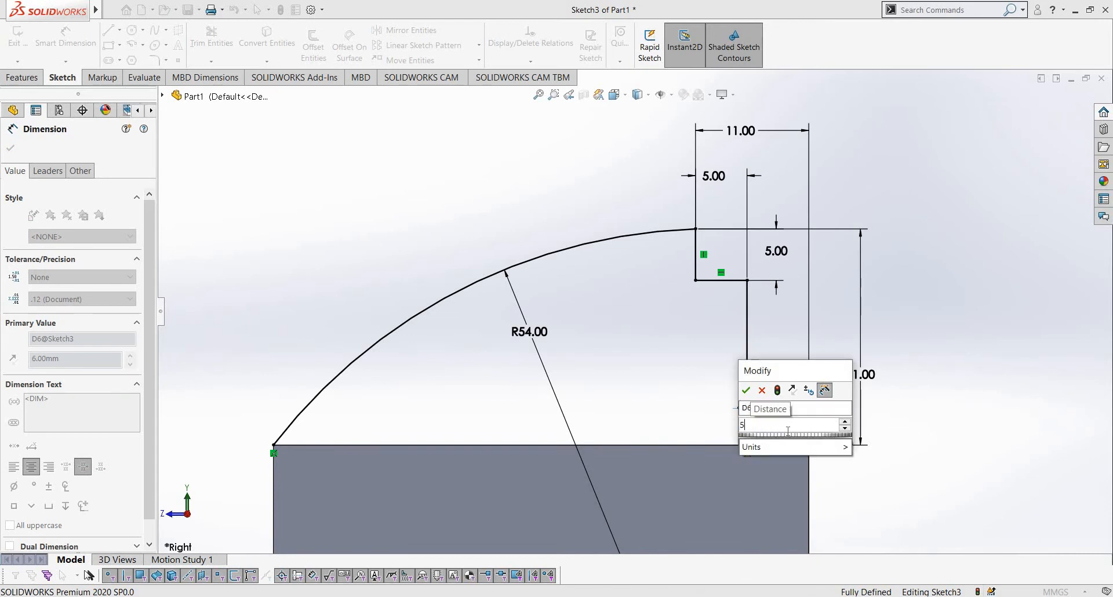
key("Return")
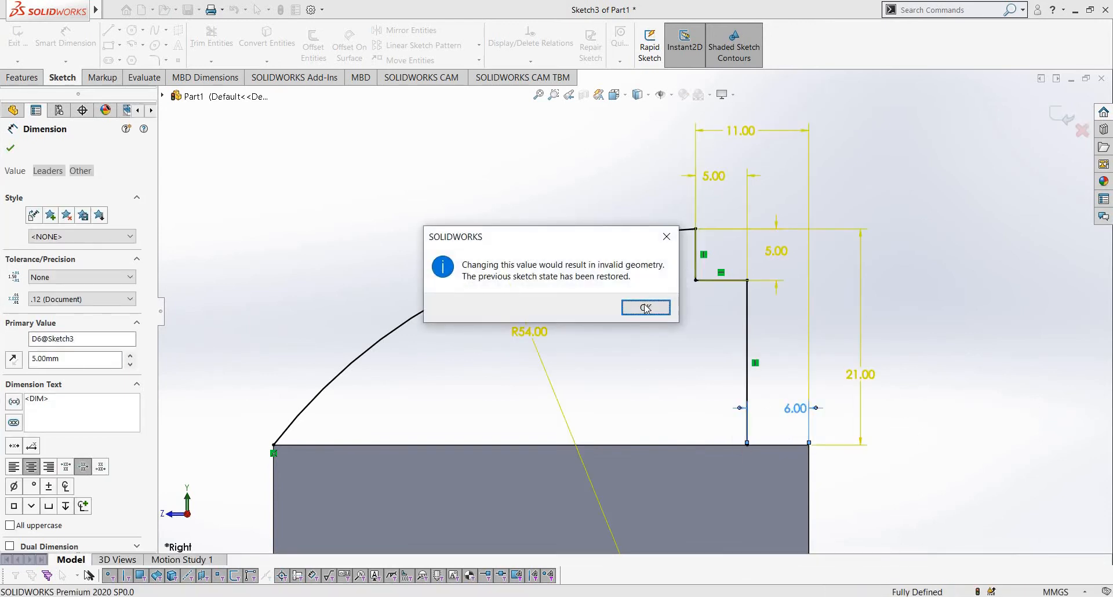
left_click(645, 307)
scroll(690, 319, "up", 1)
scroll(737, 311, "down", 1)
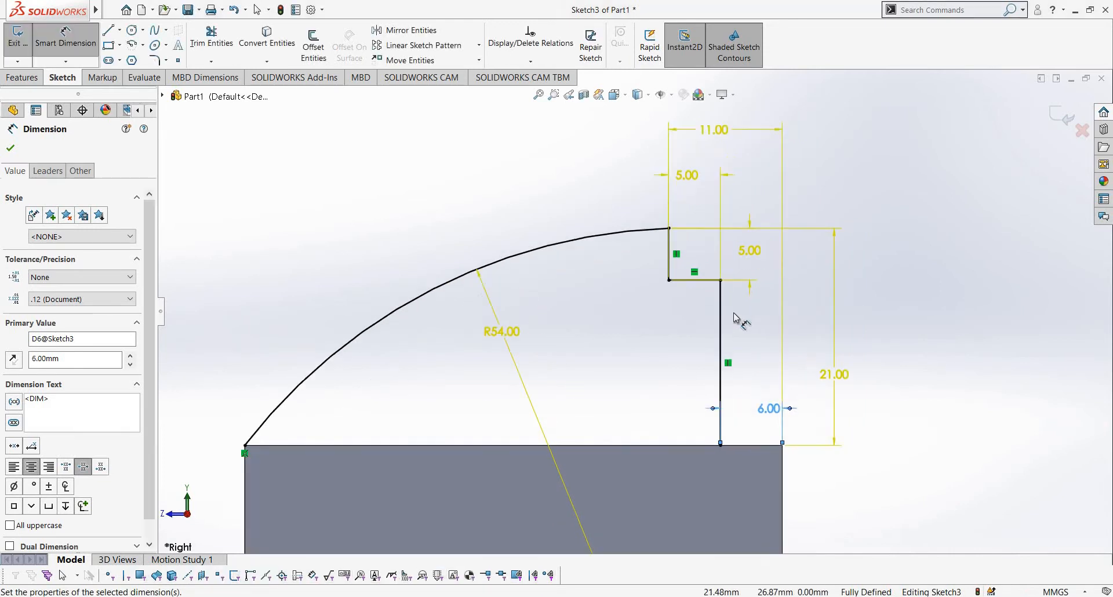
scroll(684, 353, "up", 3)
scroll(614, 376, "down", 1)
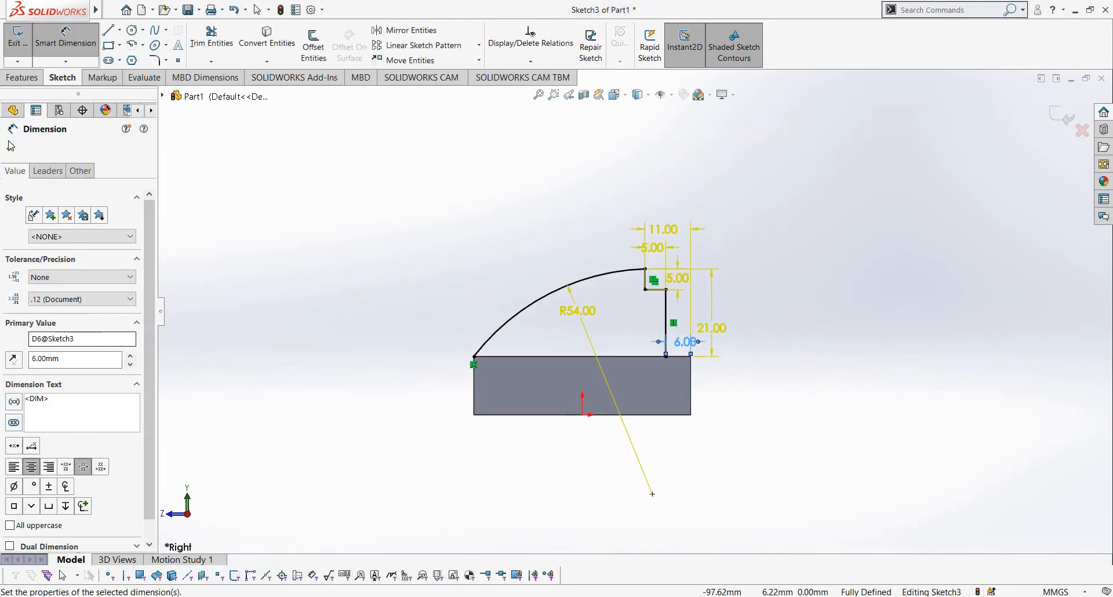
key("Escape")
Step: Check the reference drawing, set the notch's width to 6 mm, and delete the dimension between the vertical line's lower endpoint and block corner
scroll(648, 346, "down", 5)
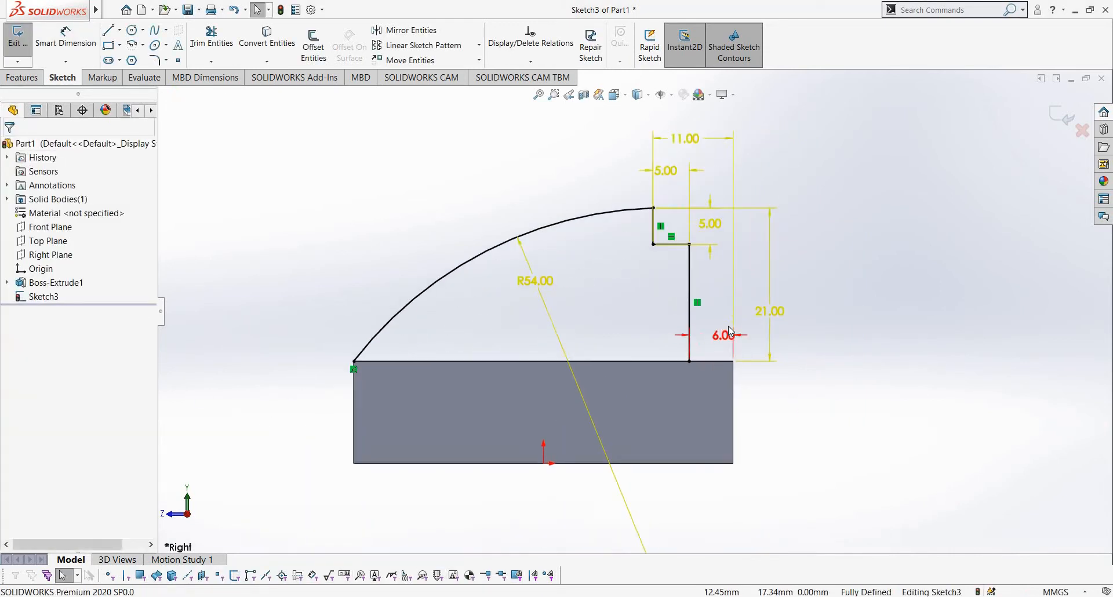
scroll(630, 169, "down", 3)
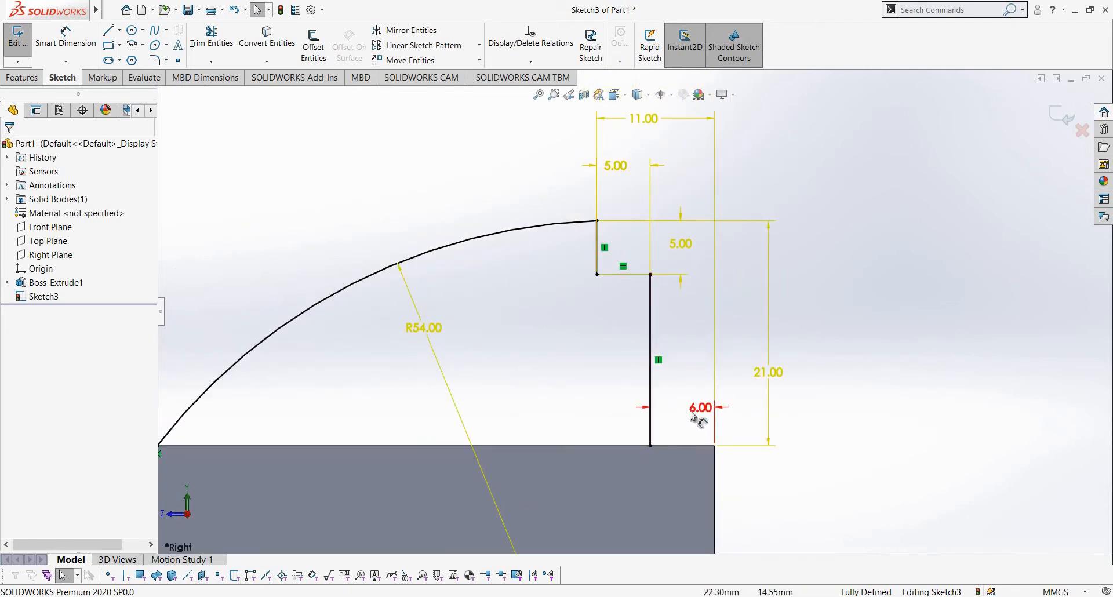
key("alt+Tab")
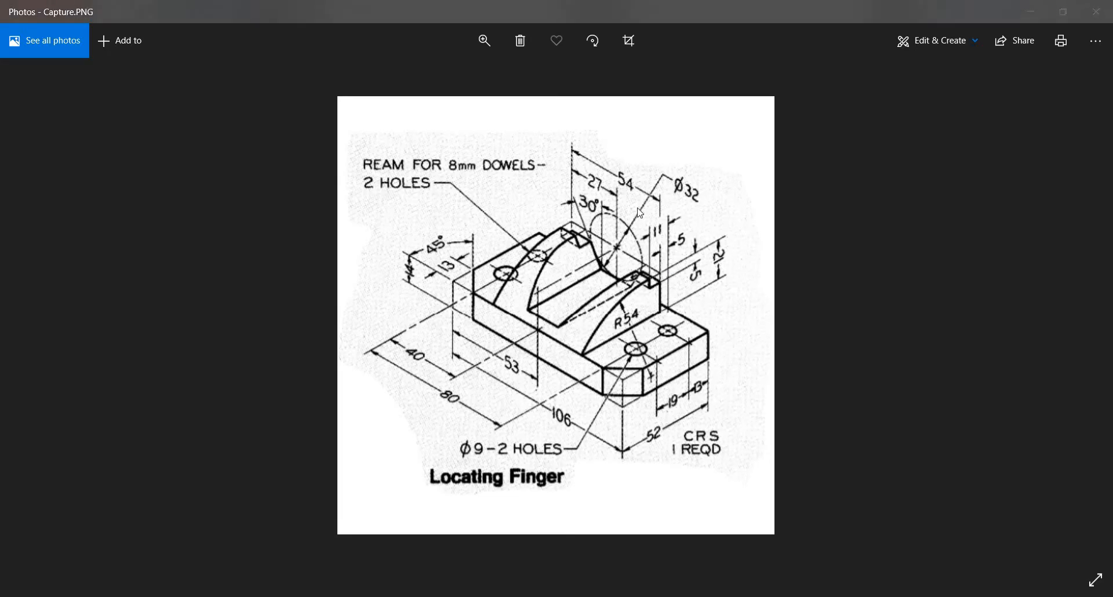
key("alt+Tab")
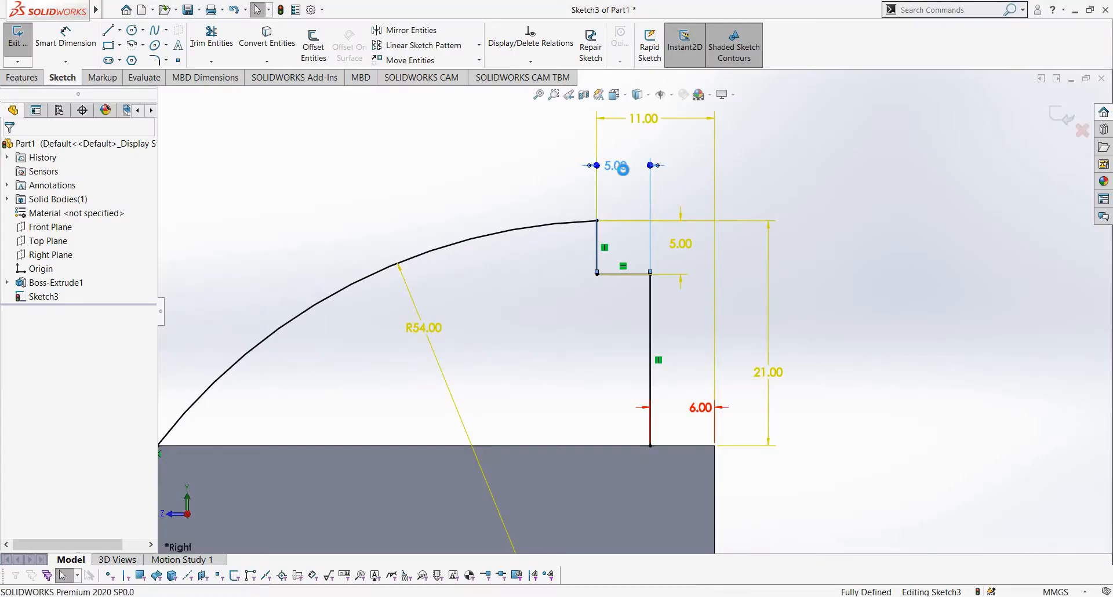
double_click(616, 166)
type("6")
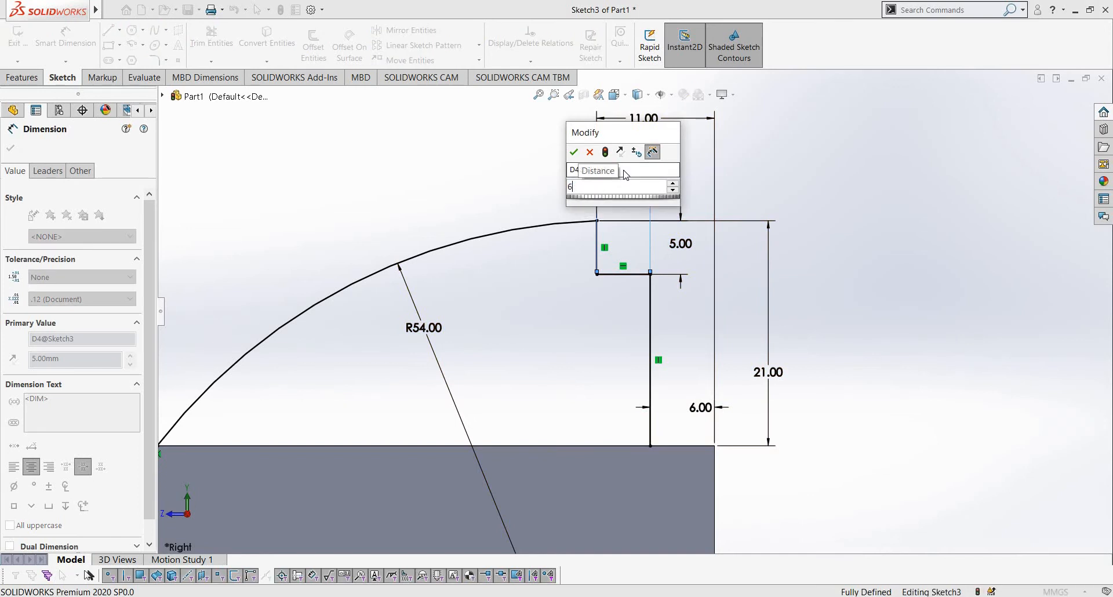
key("Return")
key("Escape")
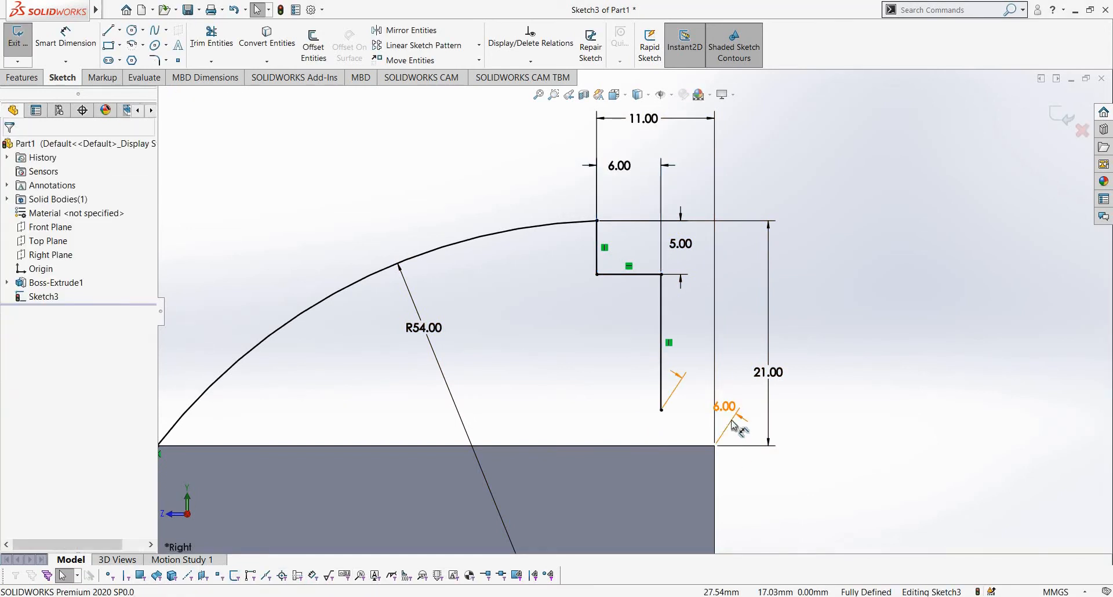
double_click(731, 420)
key("Delete")
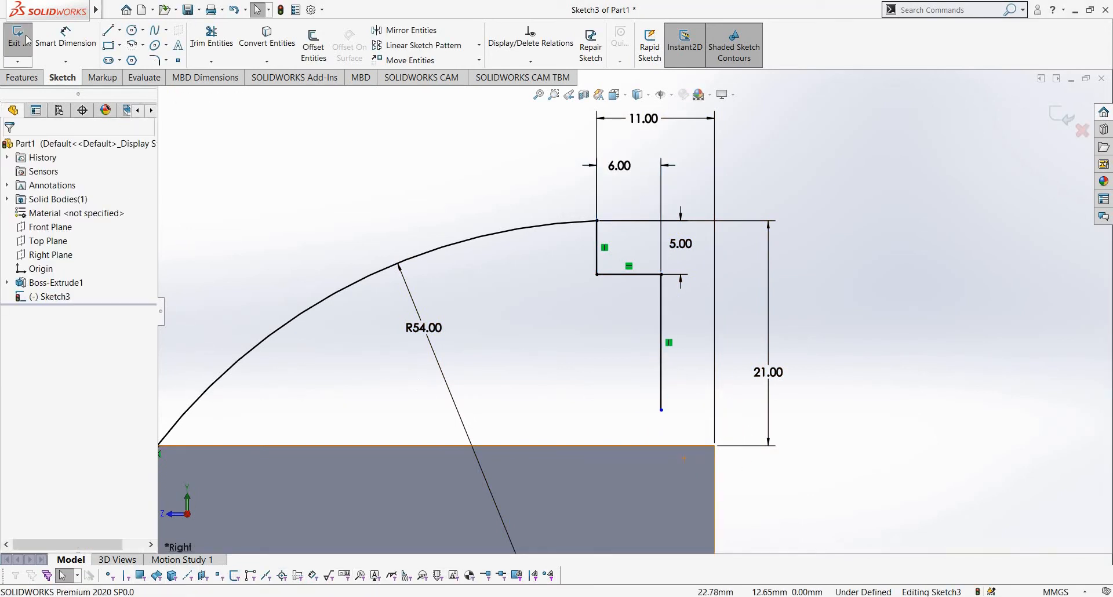
Step: Sketch a line along the block's top edge from the arc's lower endpoint to the block's opposite corner
scroll(224, 454, "up", 1)
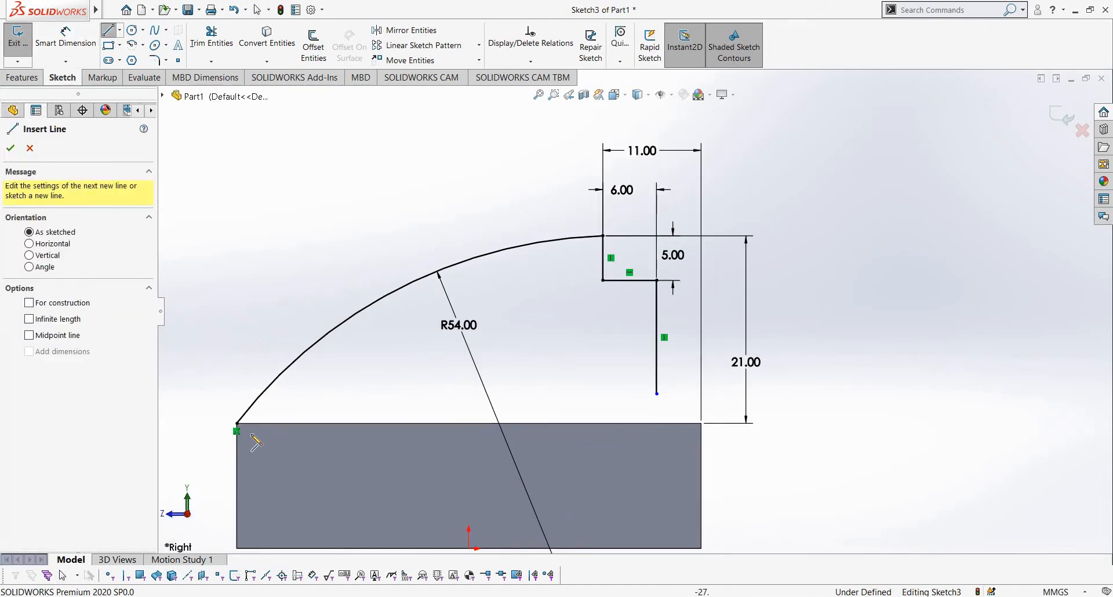
left_click(237, 430)
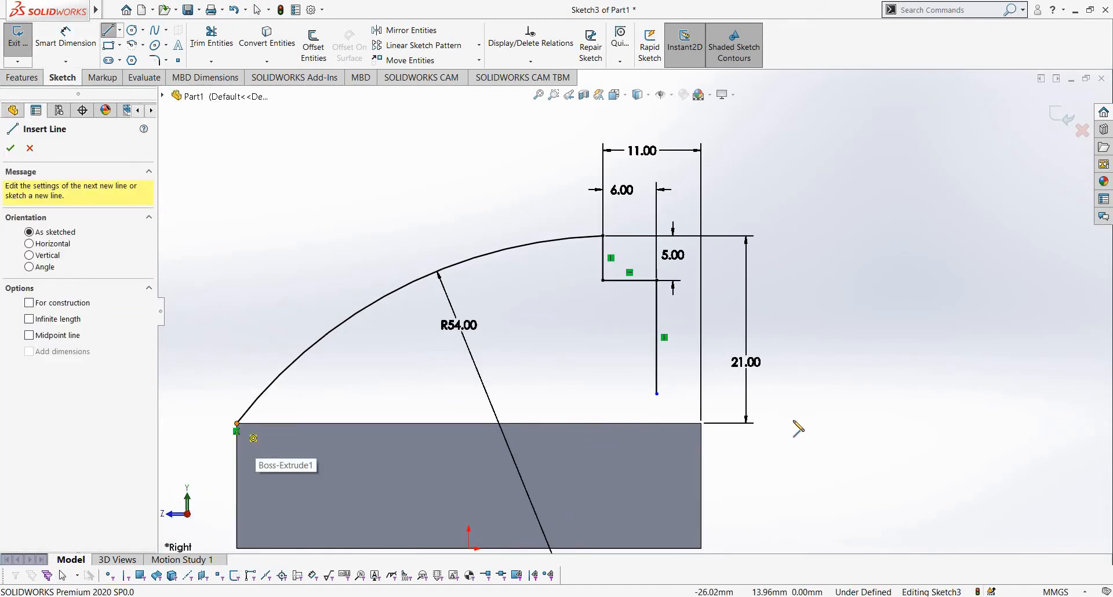
left_click(701, 423)
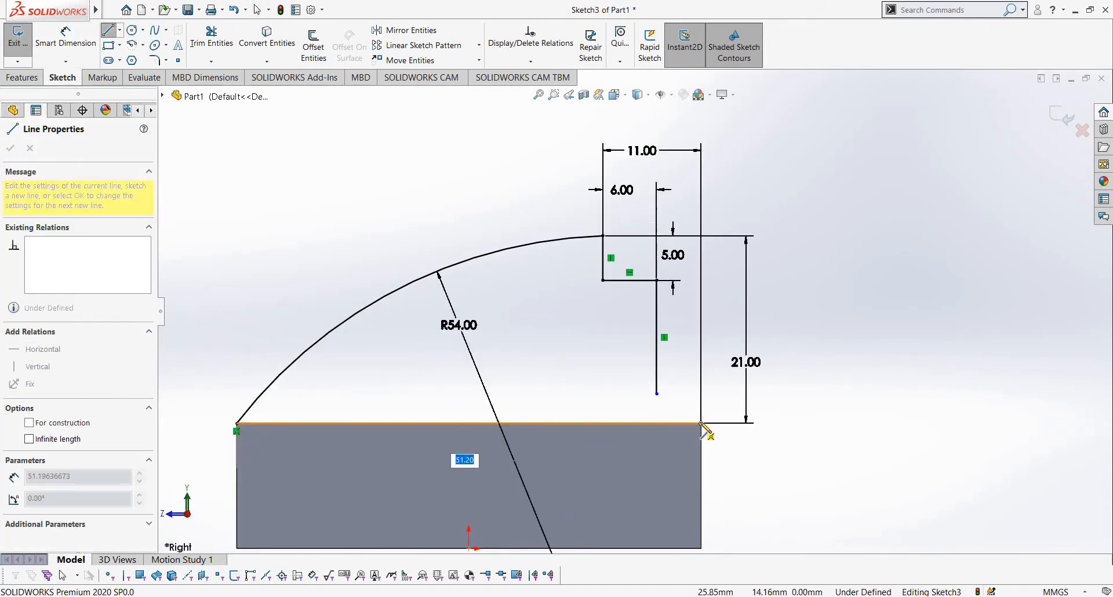
key("Escape")
Step: Extend the long vertical line down to the base line and trim the base line's overhang beyond it
left_click(212, 61)
left_click(230, 93)
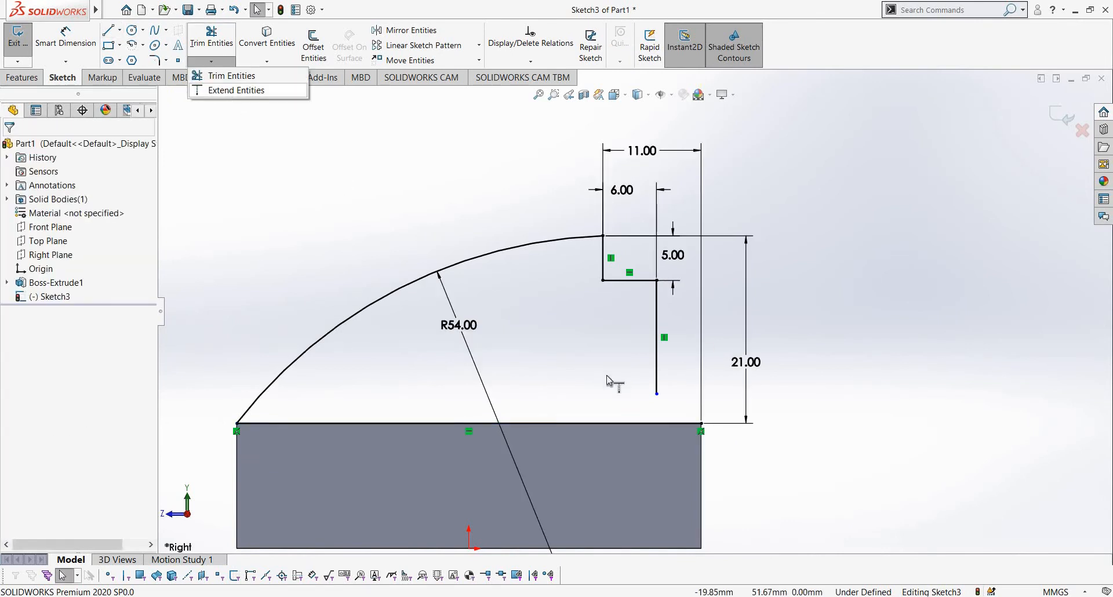
left_click(655, 361)
key("t")
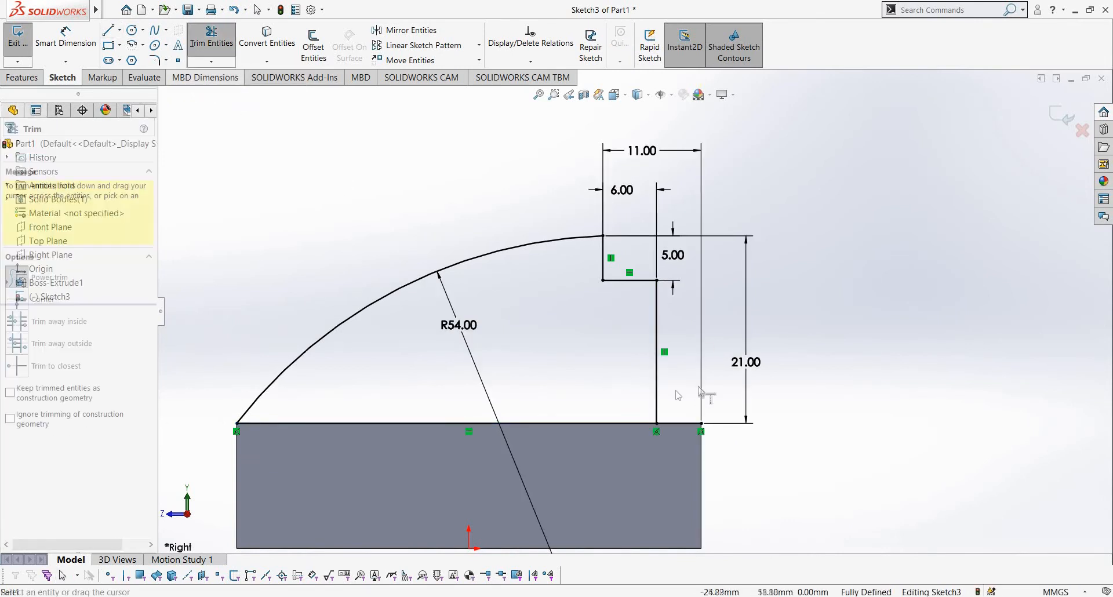
left_click_drag(679, 399, 677, 446)
key("Escape")
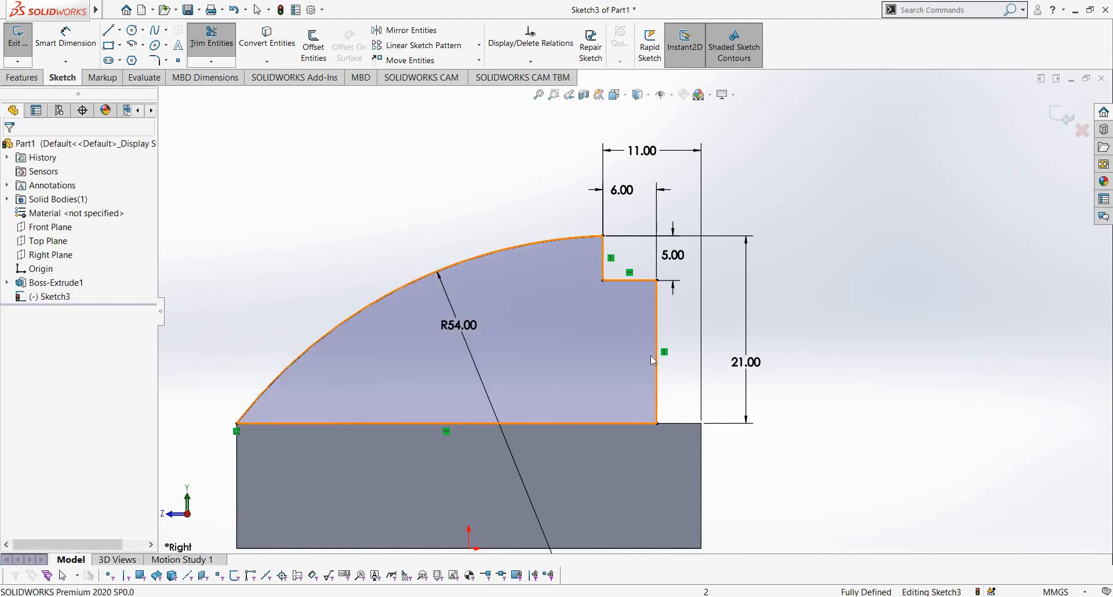
Step: Check the reference drawing and extrude the closed notched profile as a merged boss, Mid Plane, 54 mm deep
key("alt+Tab")
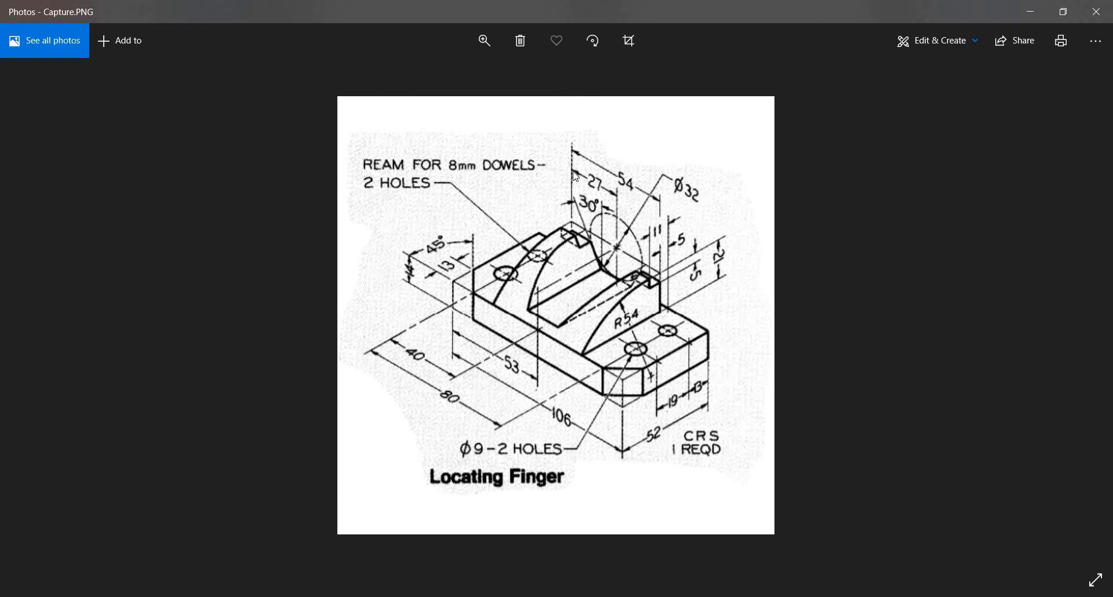
key("alt+Tab")
middle_click_drag(653, 343, 639, 397)
scroll(638, 397, "up", 4)
left_click(22, 77)
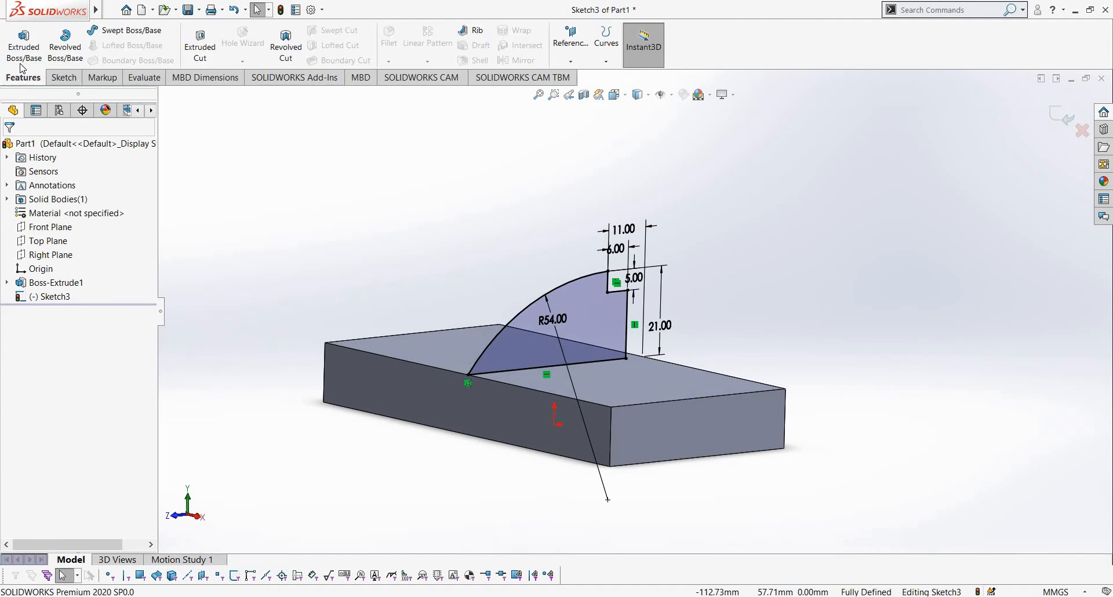
left_click(20, 52)
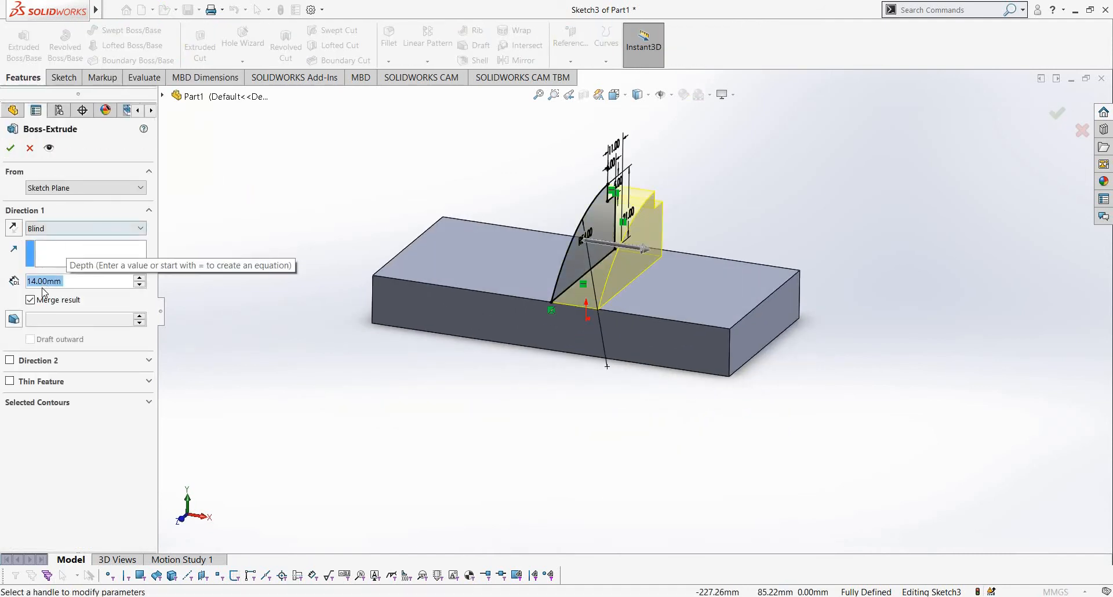
left_click(85, 228)
left_click(46, 296)
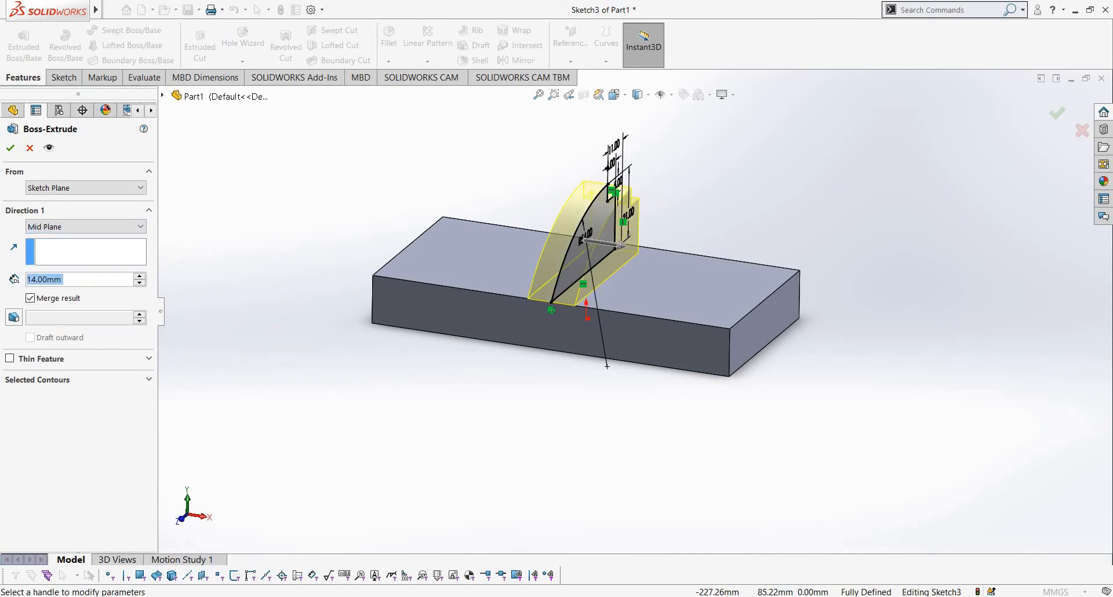
type("54")
key("Return")
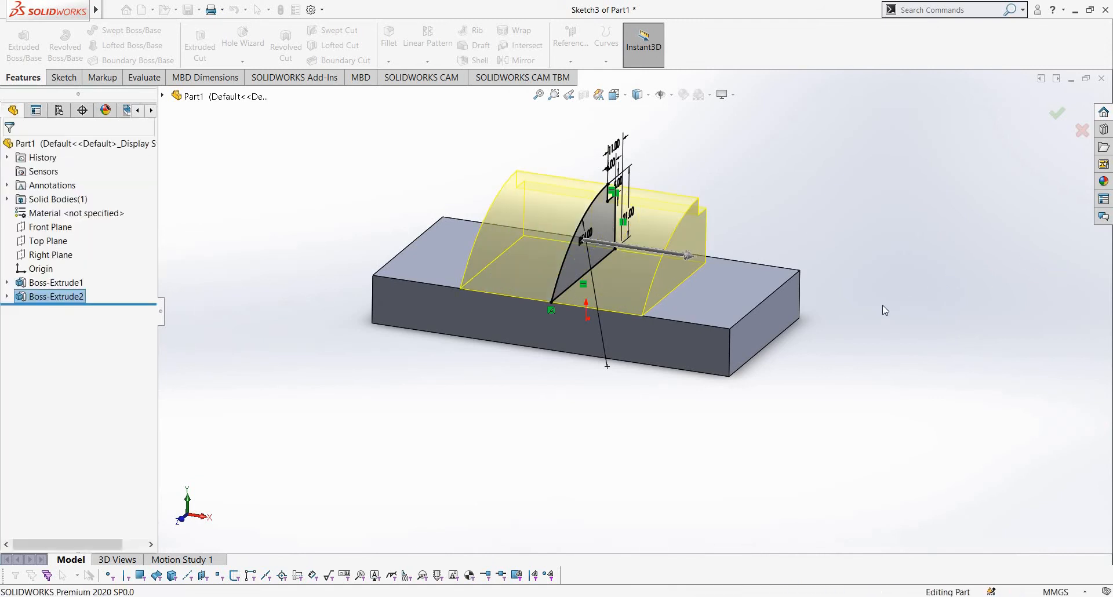
Step: Check the reference drawing and sketch a vertical centerline on the boss's flat face below the notch, from the top edge's midpoint to the origin
middle_click_drag(785, 293, 631, 430)
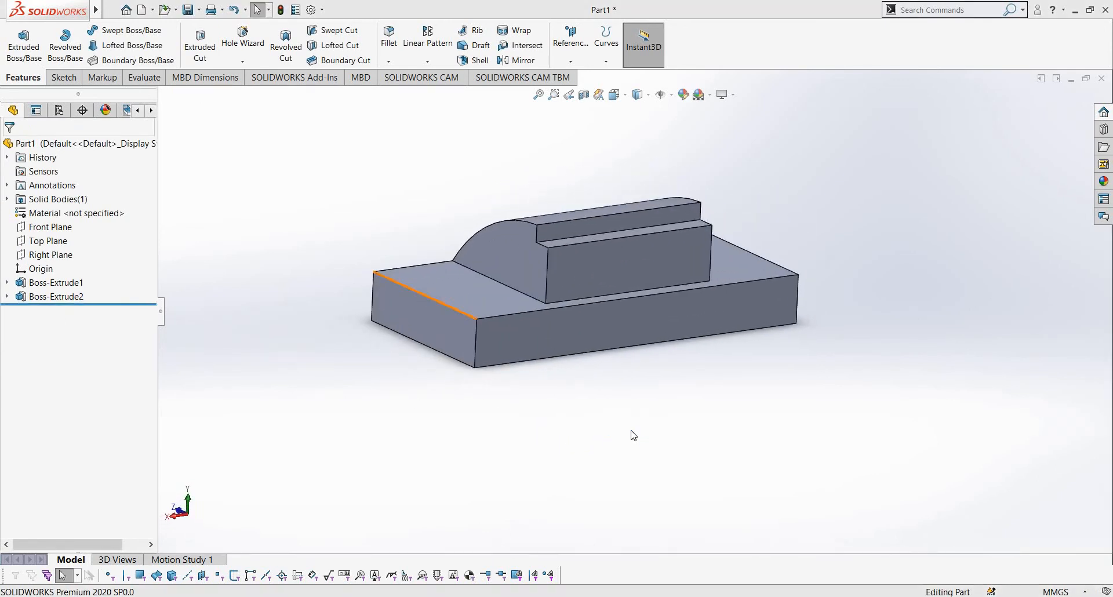
key("alt+Tab")
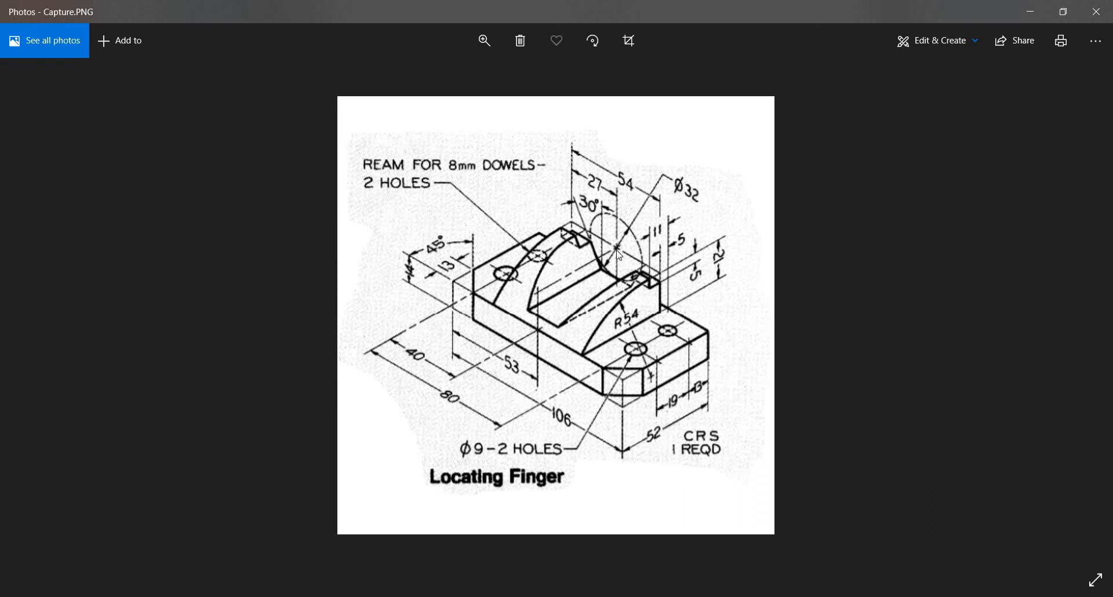
key("alt+Tab")
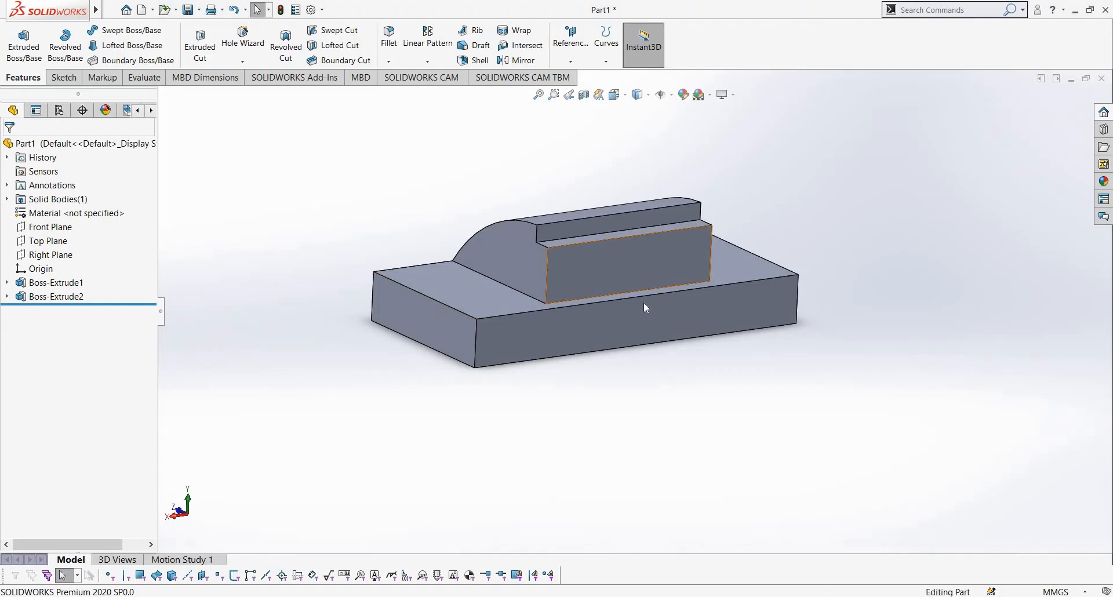
middle_click_drag(642, 304, 671, 279)
right_click(635, 314)
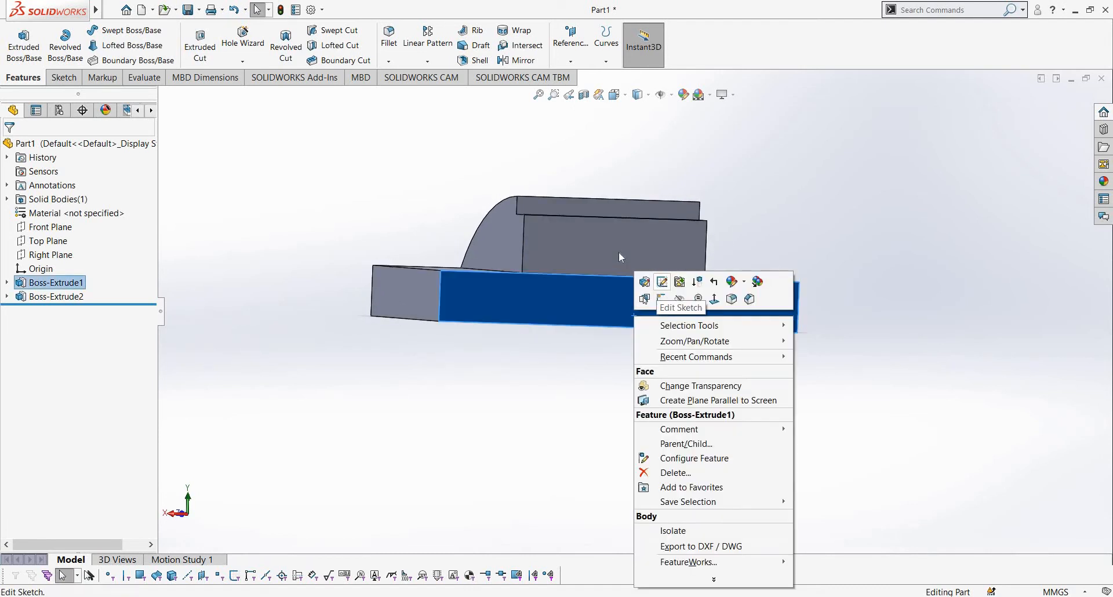
right_click(623, 249)
left_click(643, 233)
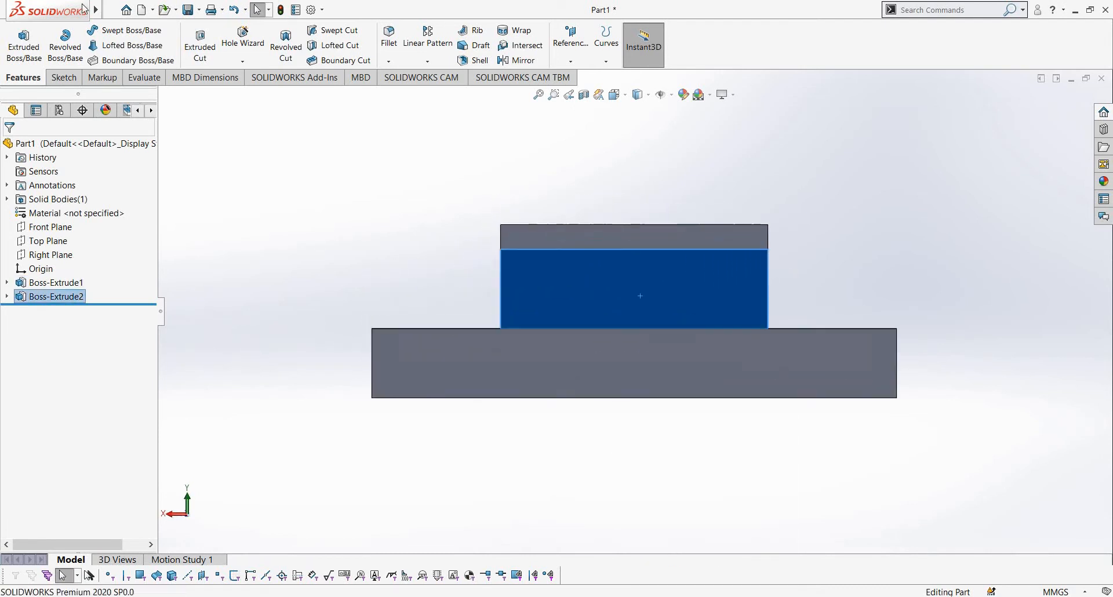
left_click(120, 30)
left_click(124, 58)
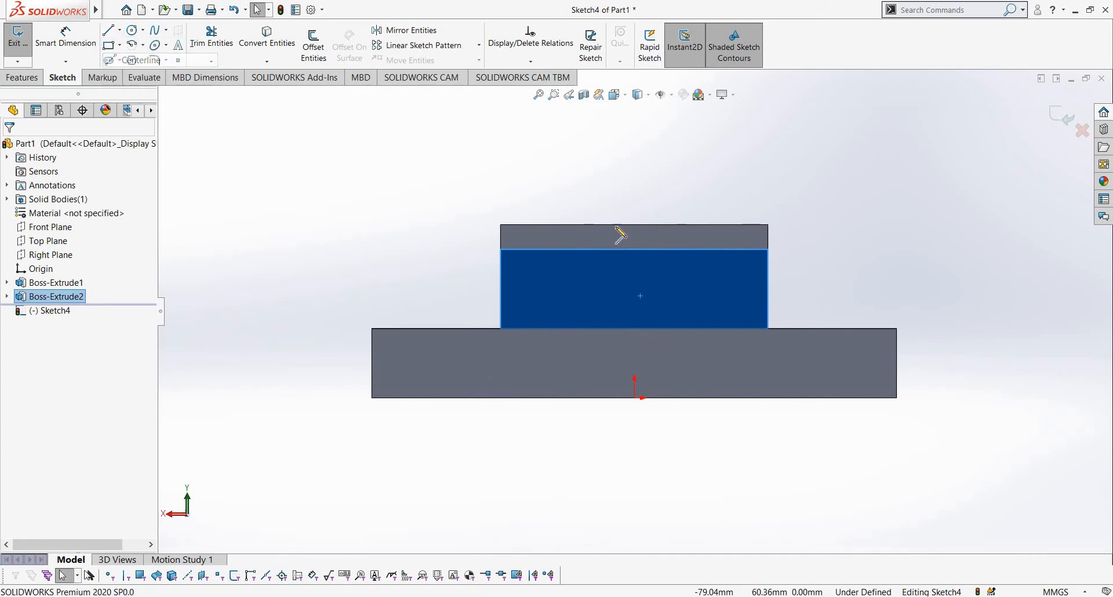
left_click_drag(634, 225, 634, 398)
Step: Sketch a 32 mm diameter circle centred on the centerline's upper endpoint
left_click(133, 32)
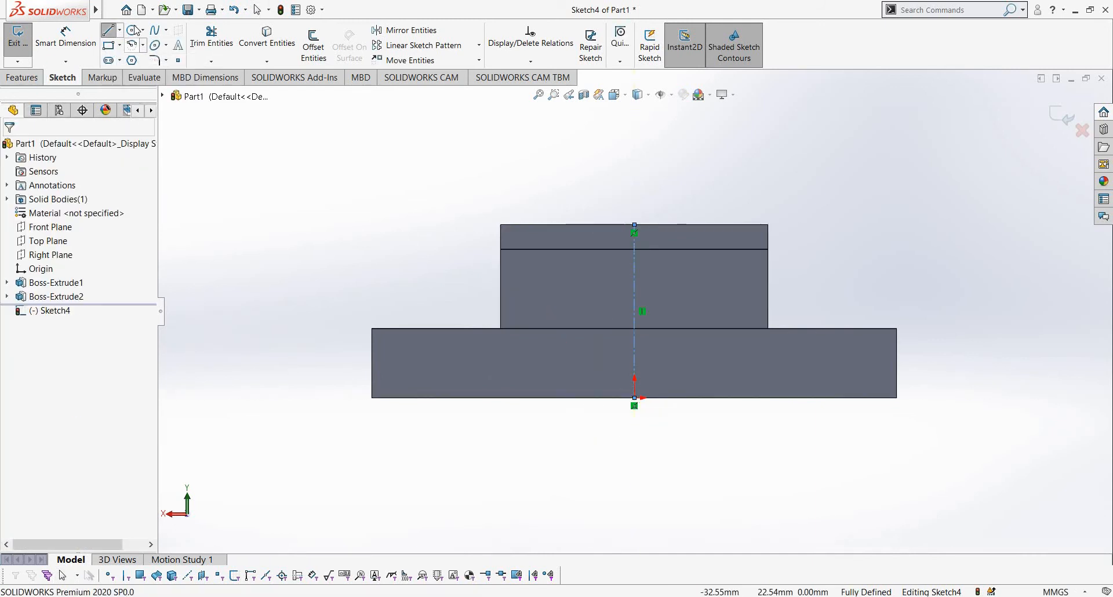
left_click(634, 224)
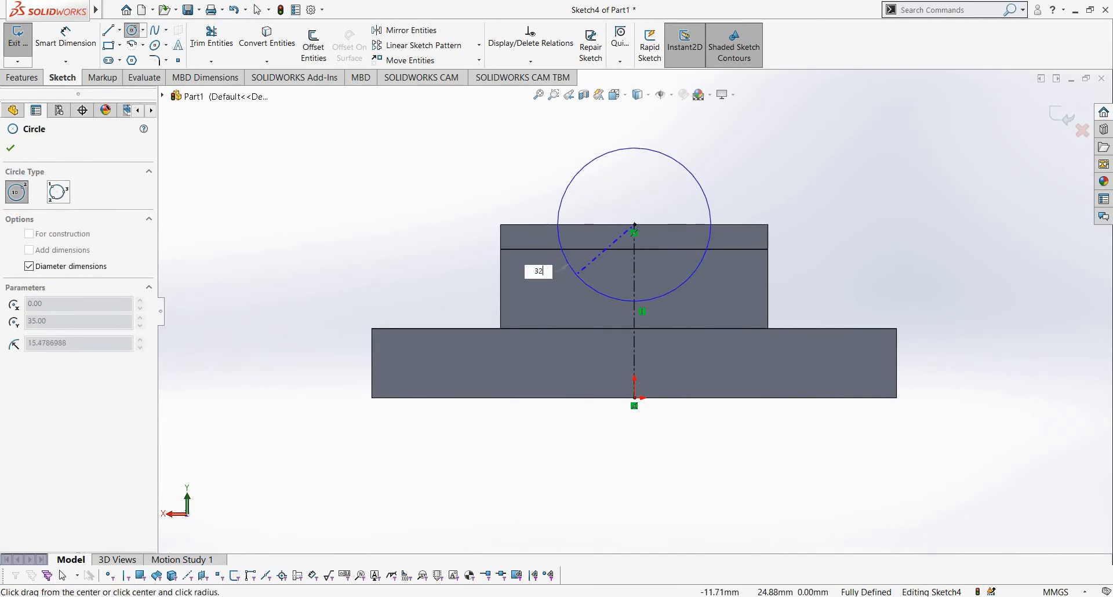
key("Return")
key("Escape")
scroll(624, 269, "up", 2)
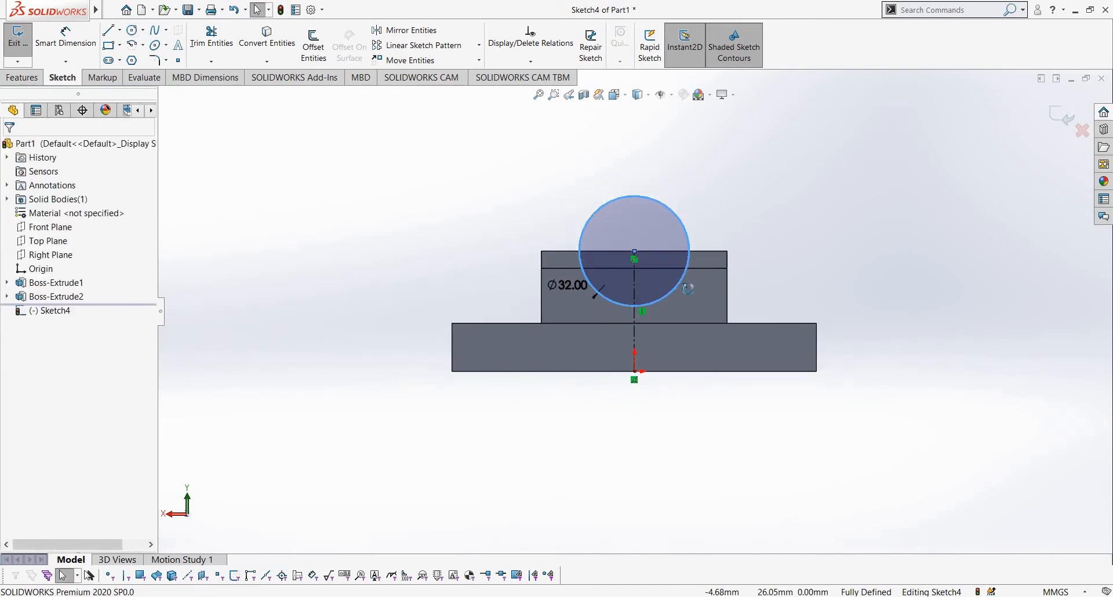
Step: Start a blind extruded cut from the circle across the boss and check the reference drawing for the cut
middle_click_drag(621, 282, 759, 301)
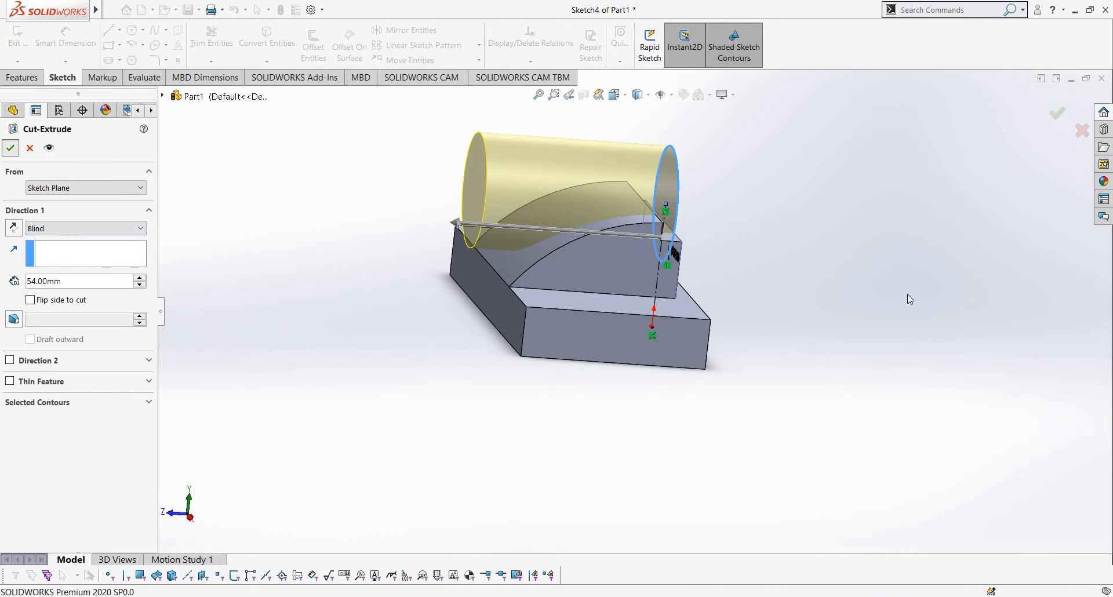
middle_click_drag(864, 299, 844, 343)
key("alt+Tab")
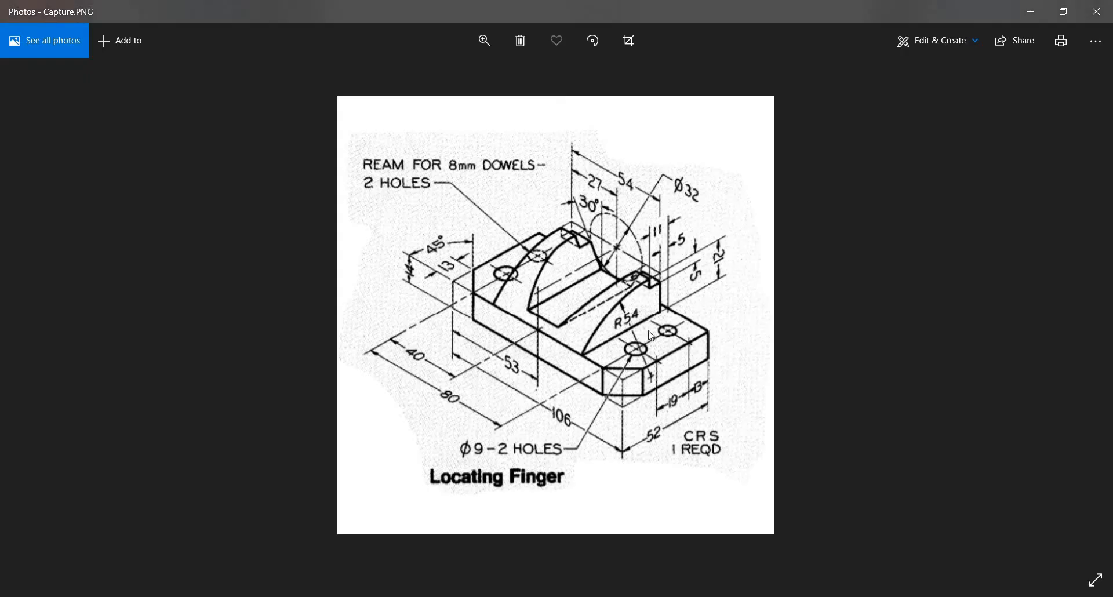